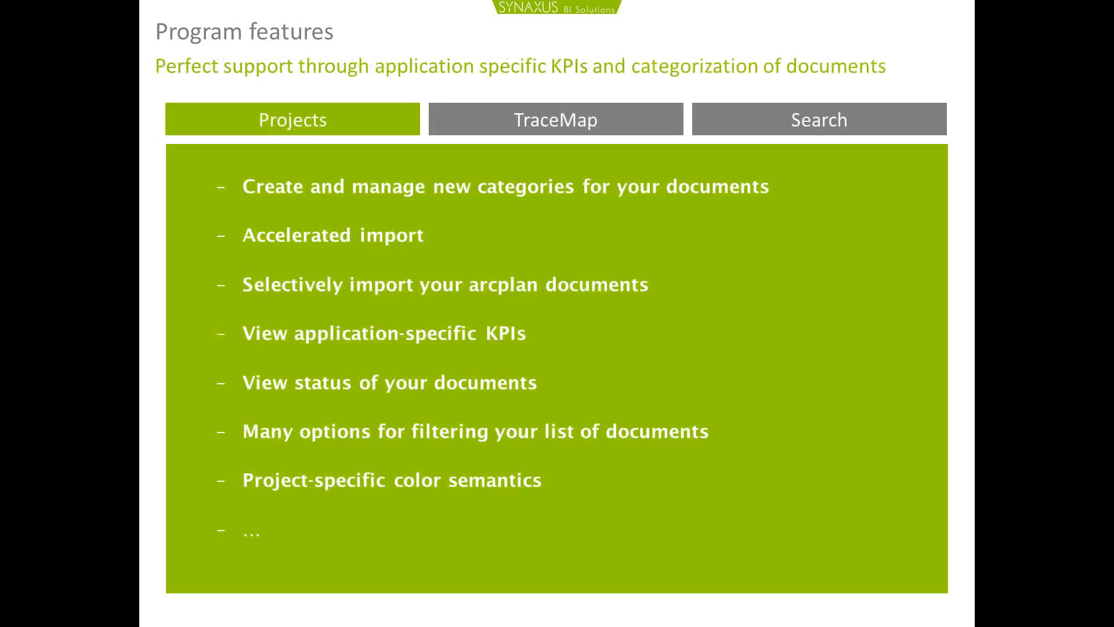
- End the slideshow, switch to TraceMiner and open the SYNAXUS Foresight project
key(Escape)
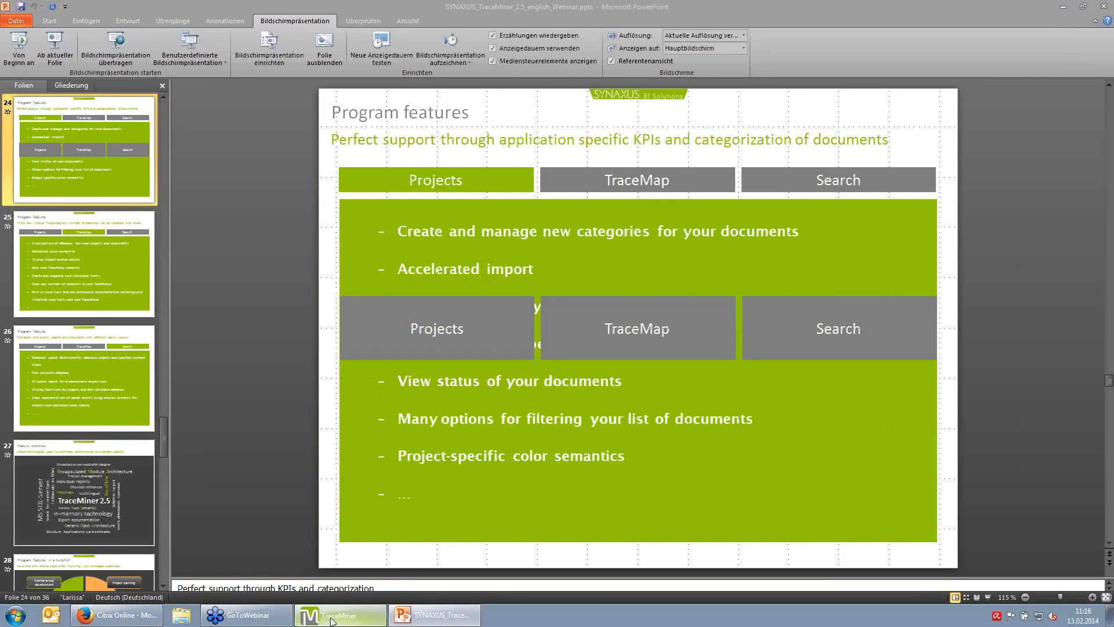
click(332, 620)
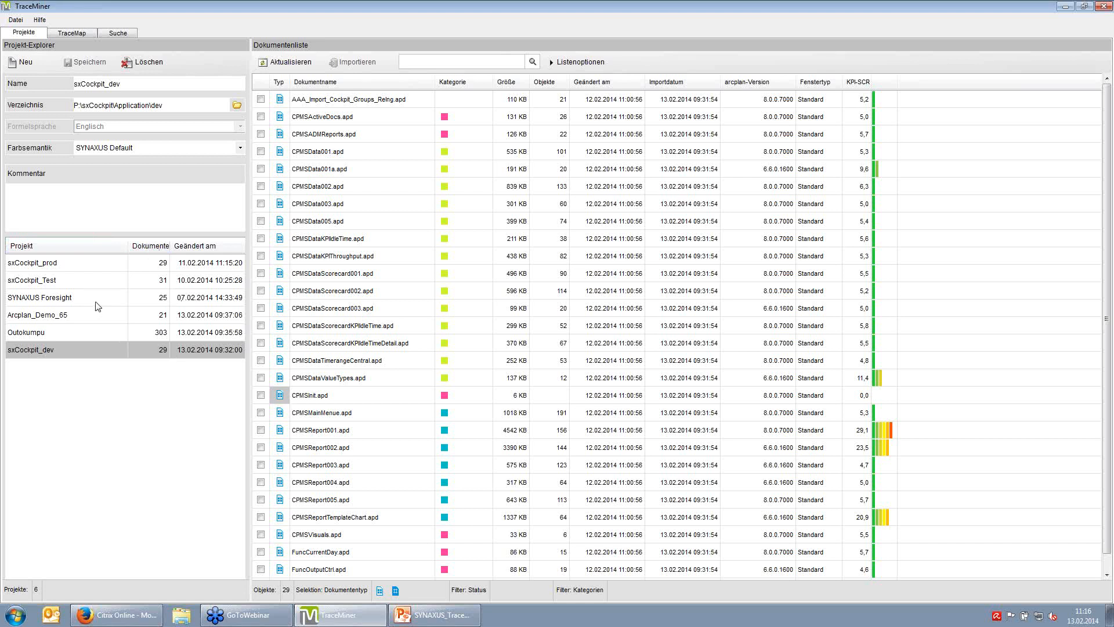
click(114, 298)
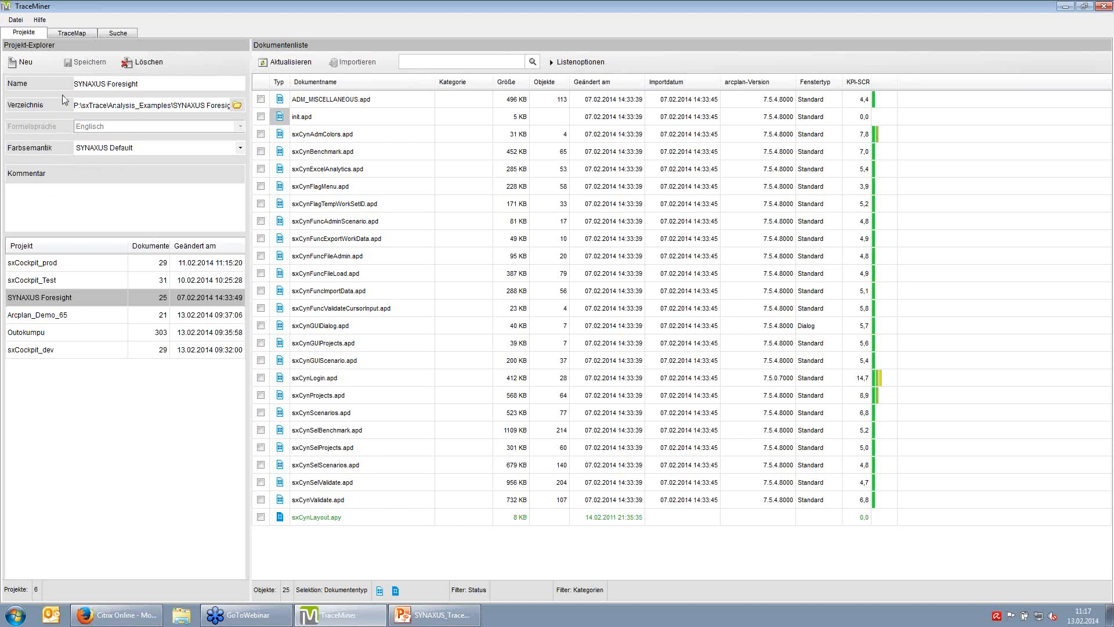
- Set the program language to English in the TraceMiner options and apply it
click(9, 24)
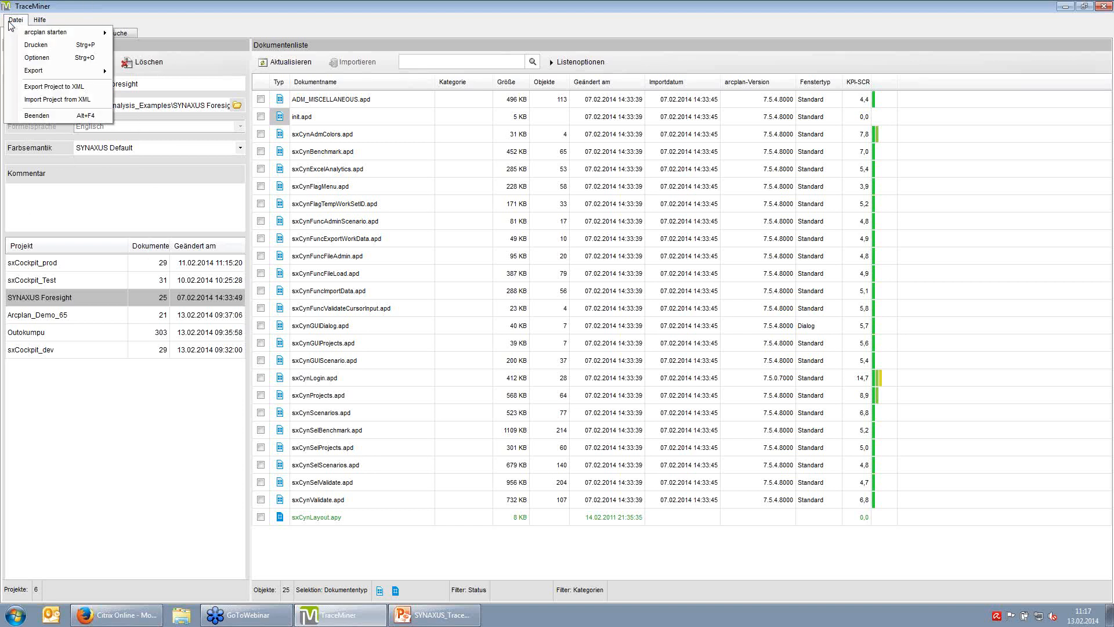
click(47, 58)
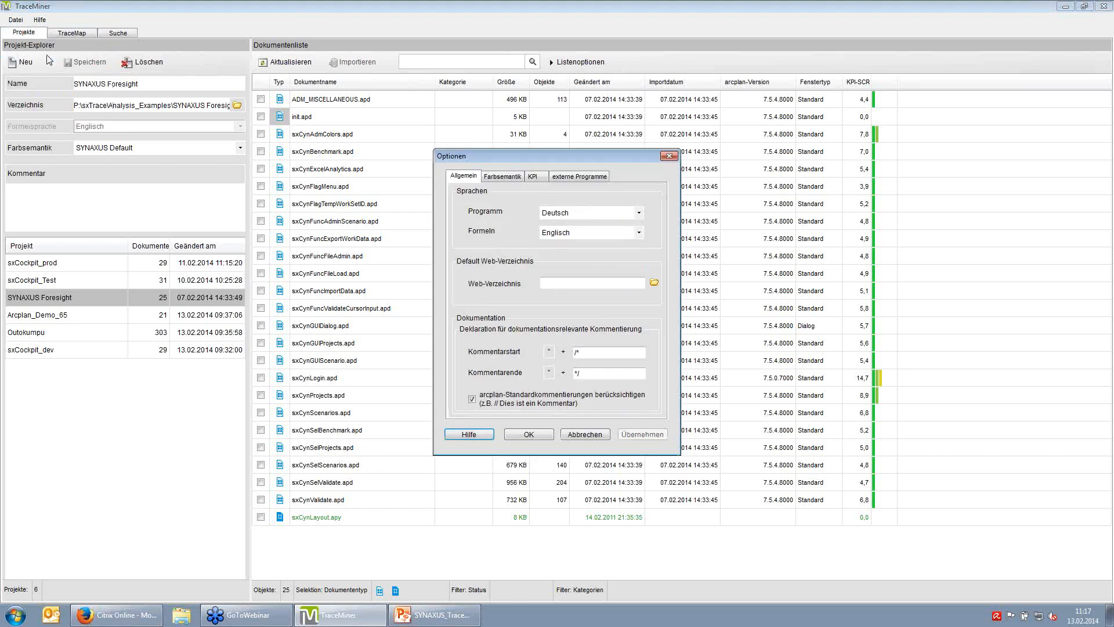
click(580, 212)
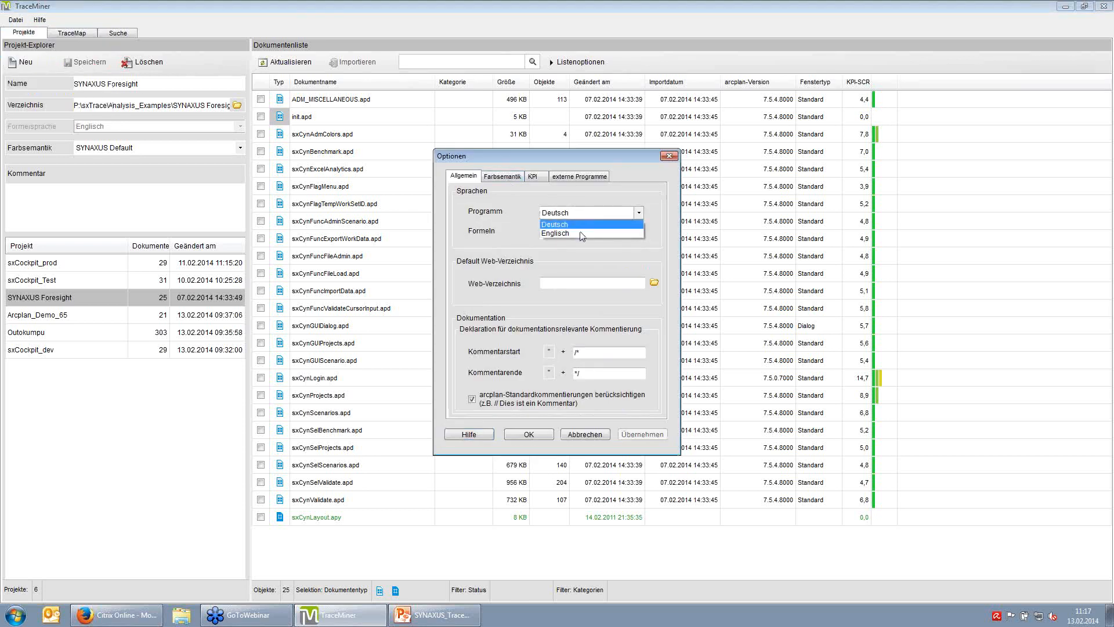
click(580, 233)
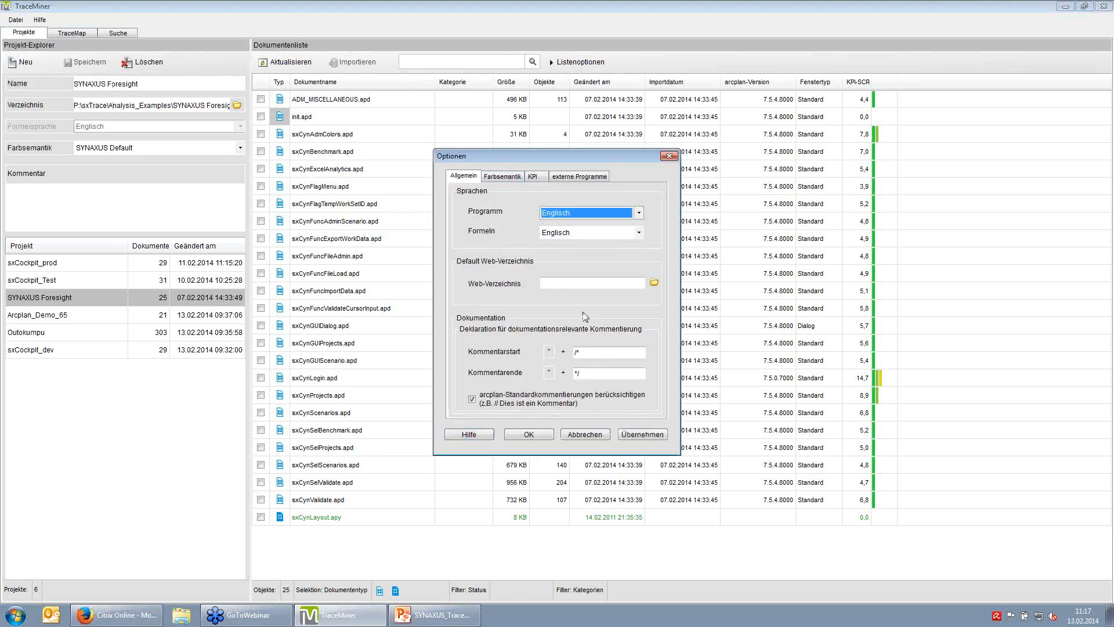
click(634, 435)
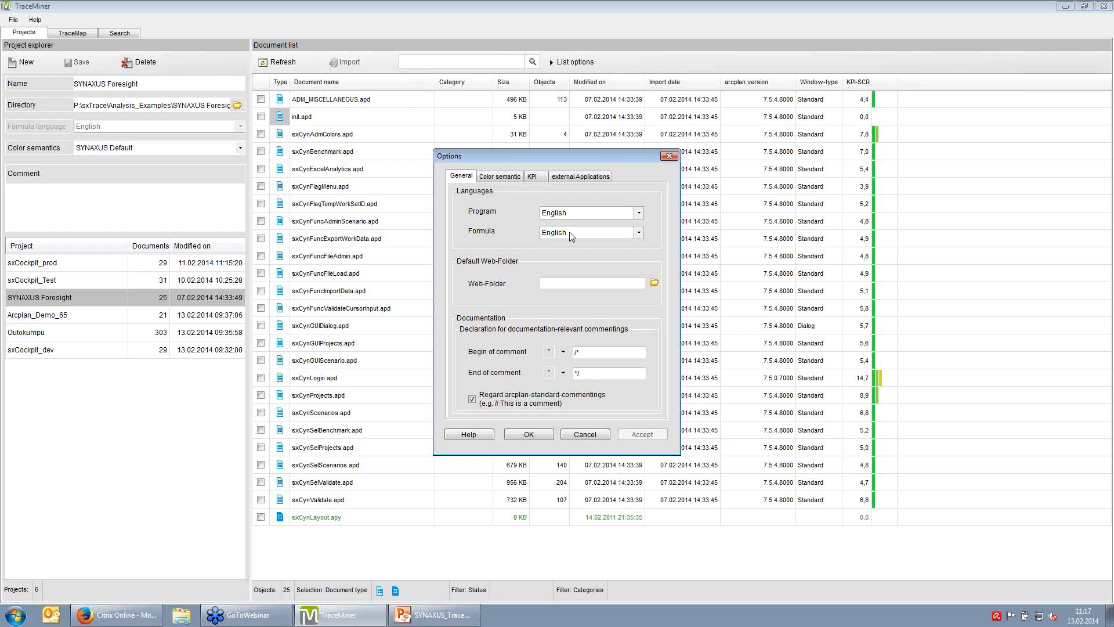
click(570, 213)
click(570, 214)
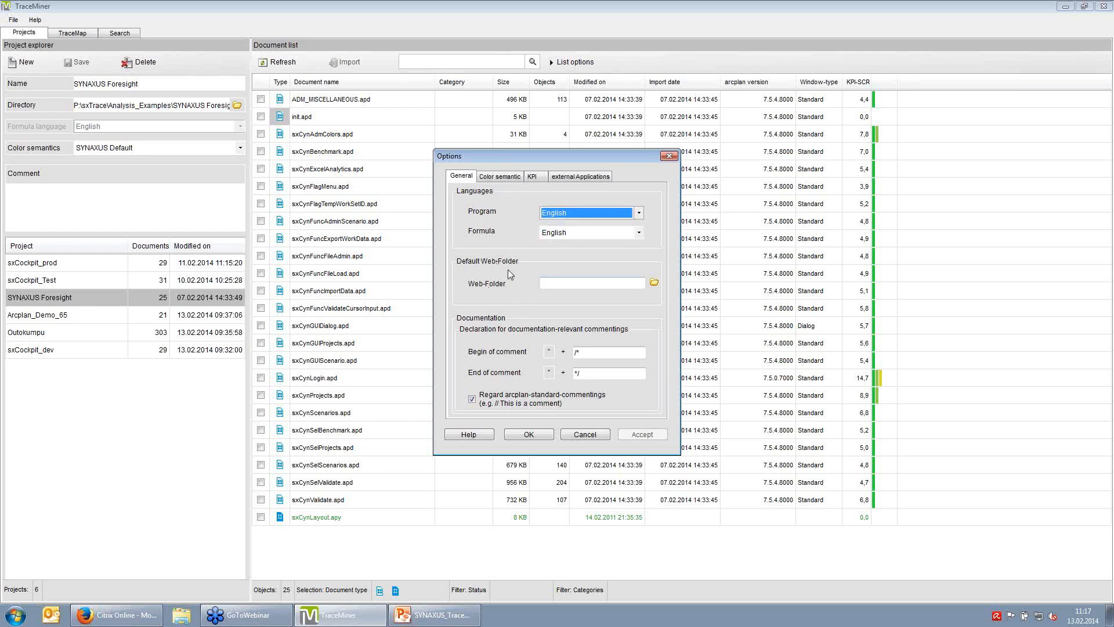
- Review the color semantic, KPI threshold and external application options, including the default profile and report choices, and close the options without changes
click(509, 180)
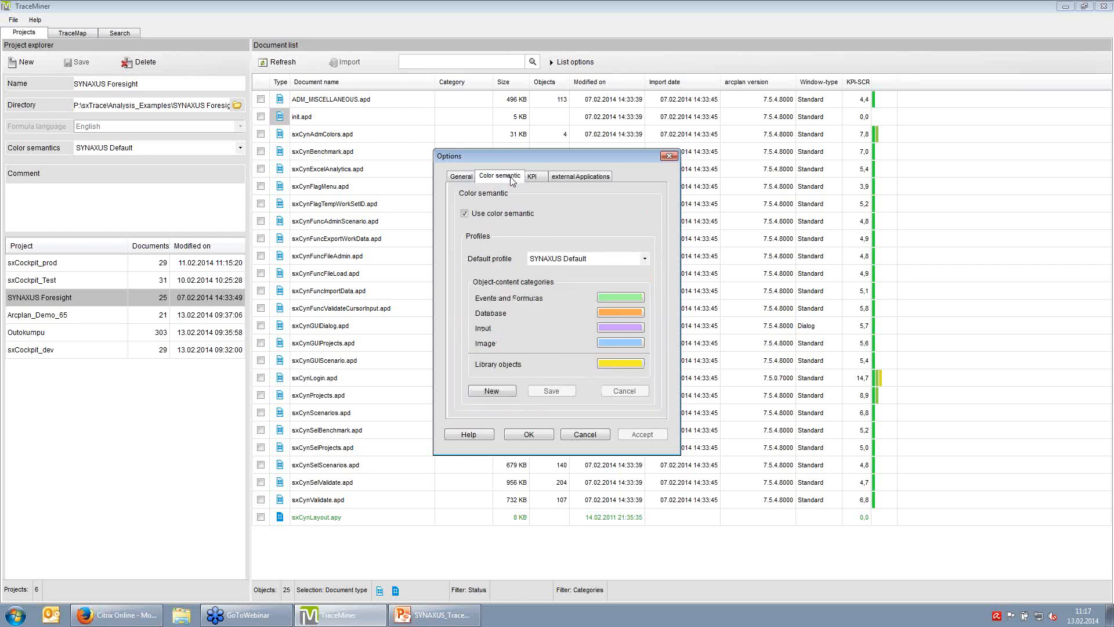
click(631, 258)
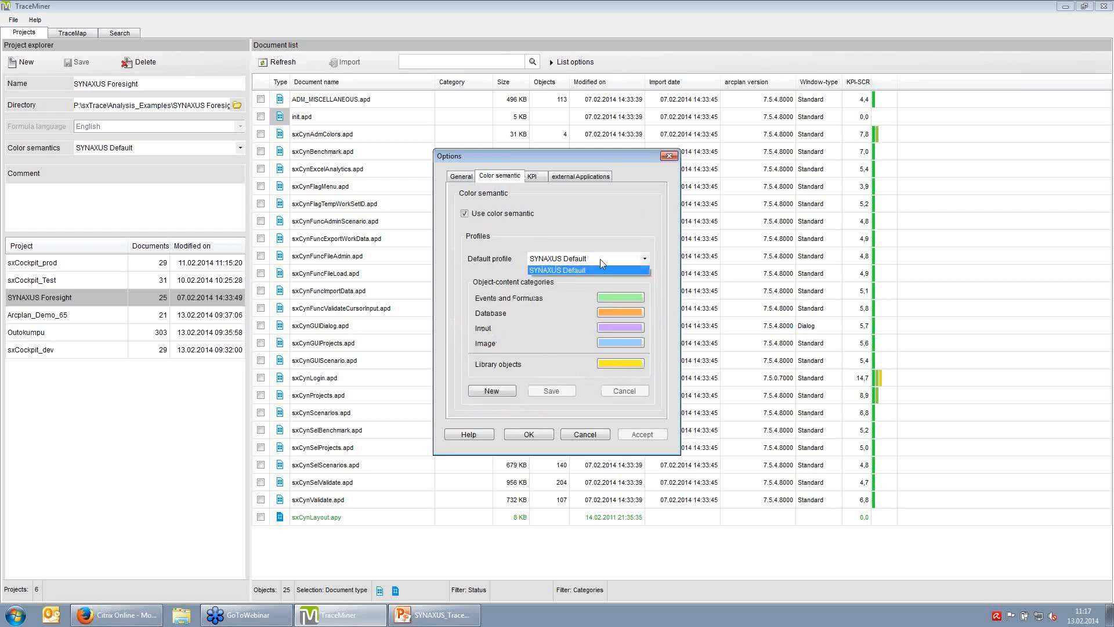
click(559, 257)
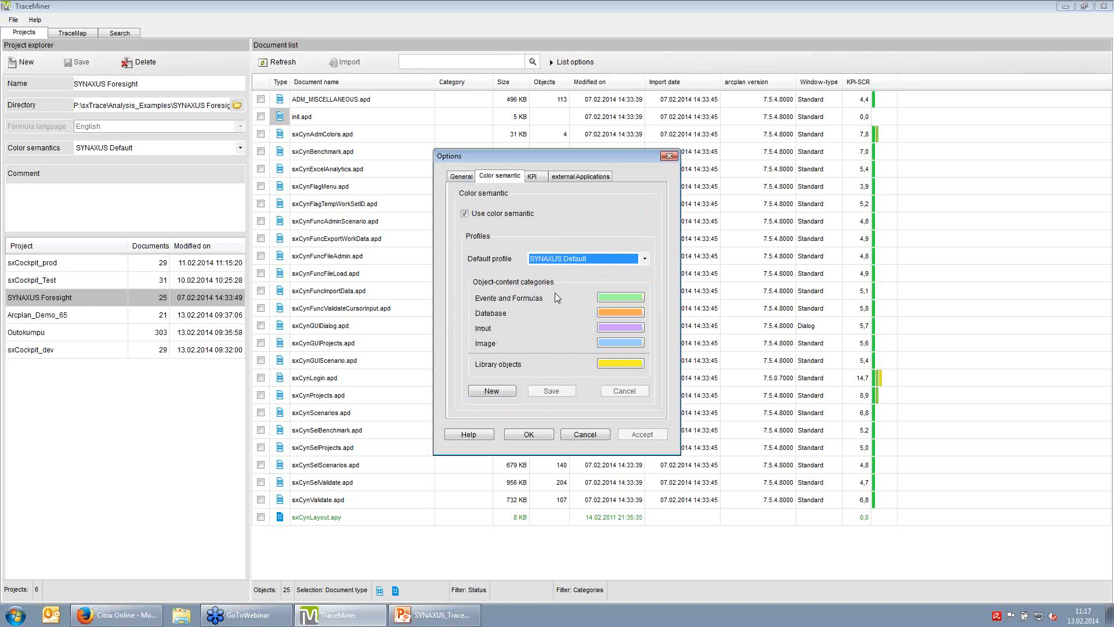
click(545, 176)
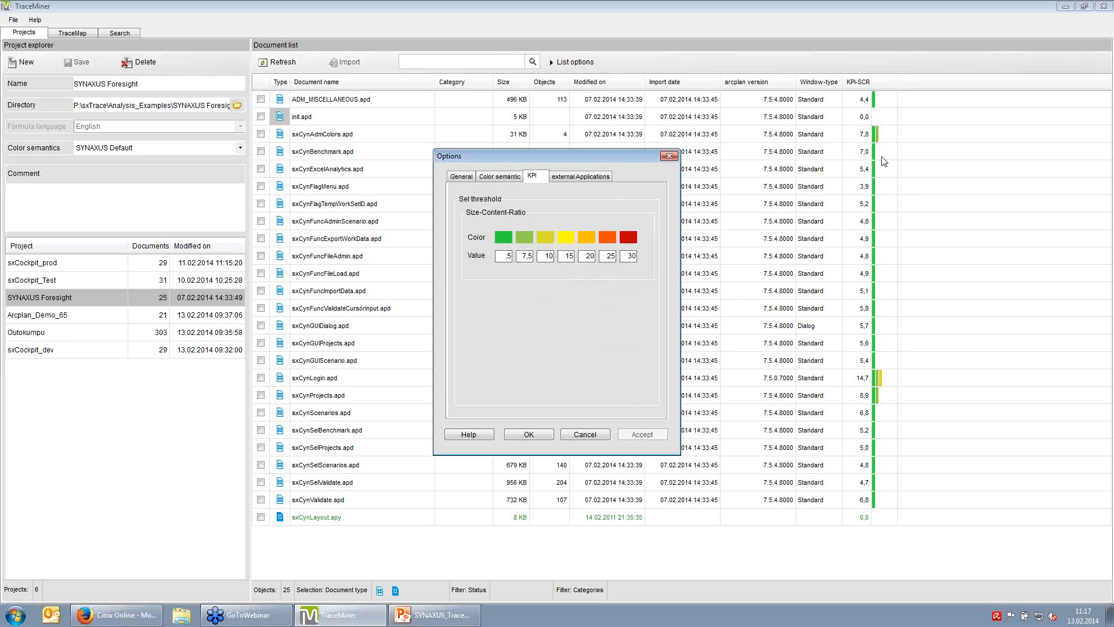
click(580, 176)
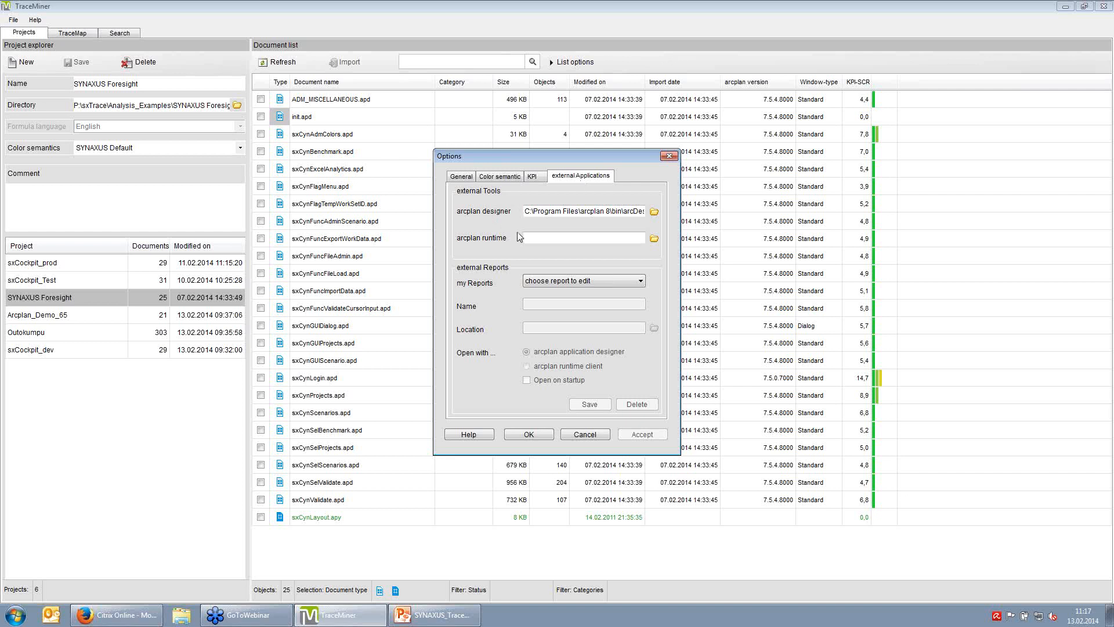
click(558, 282)
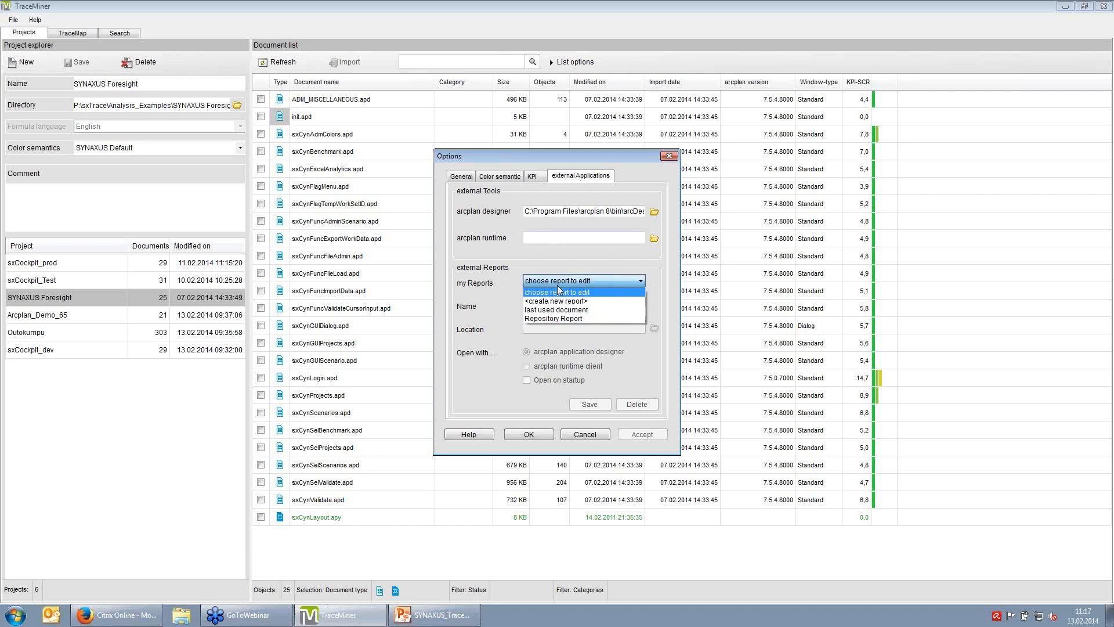
click(563, 288)
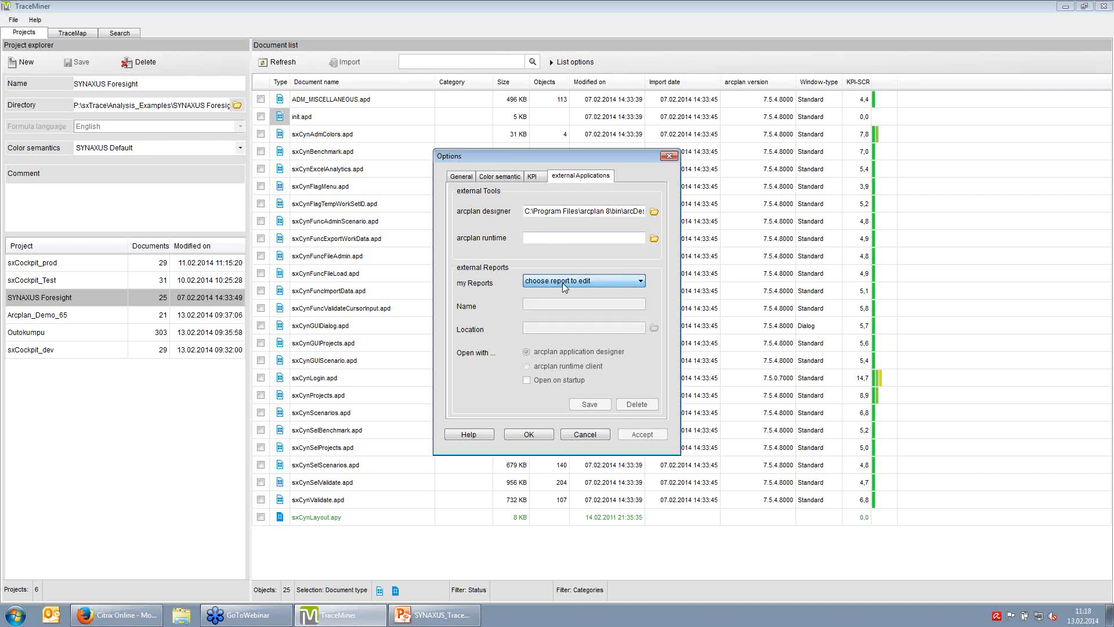
click(582, 435)
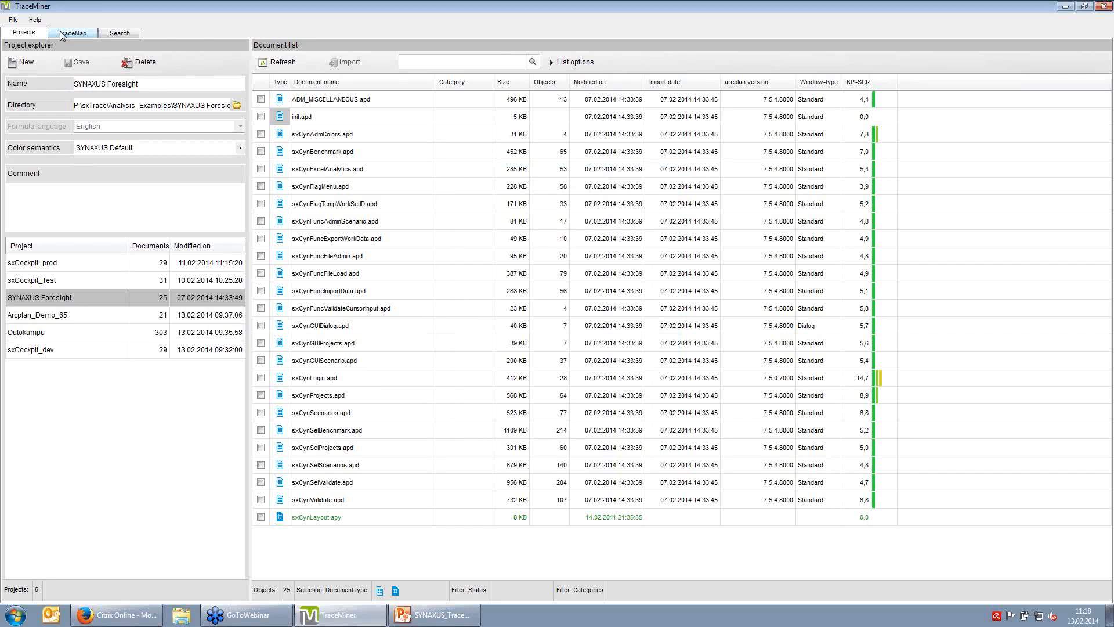
- Start arcplan with the Repository Report and maximize the report window
click(13, 19)
mouse_move(24, 32)
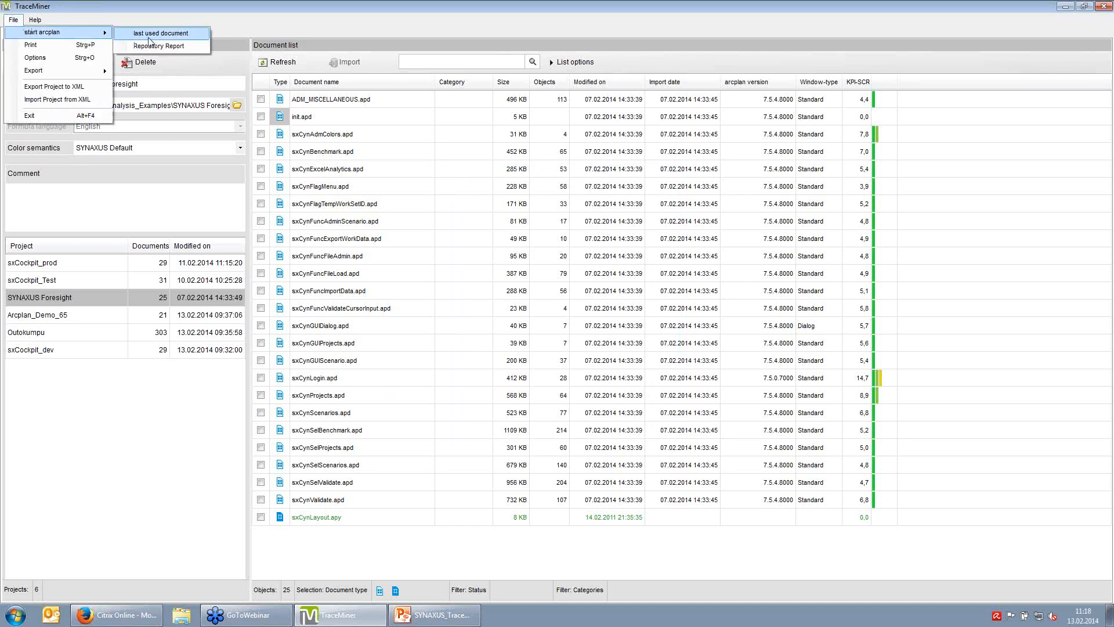
click(157, 47)
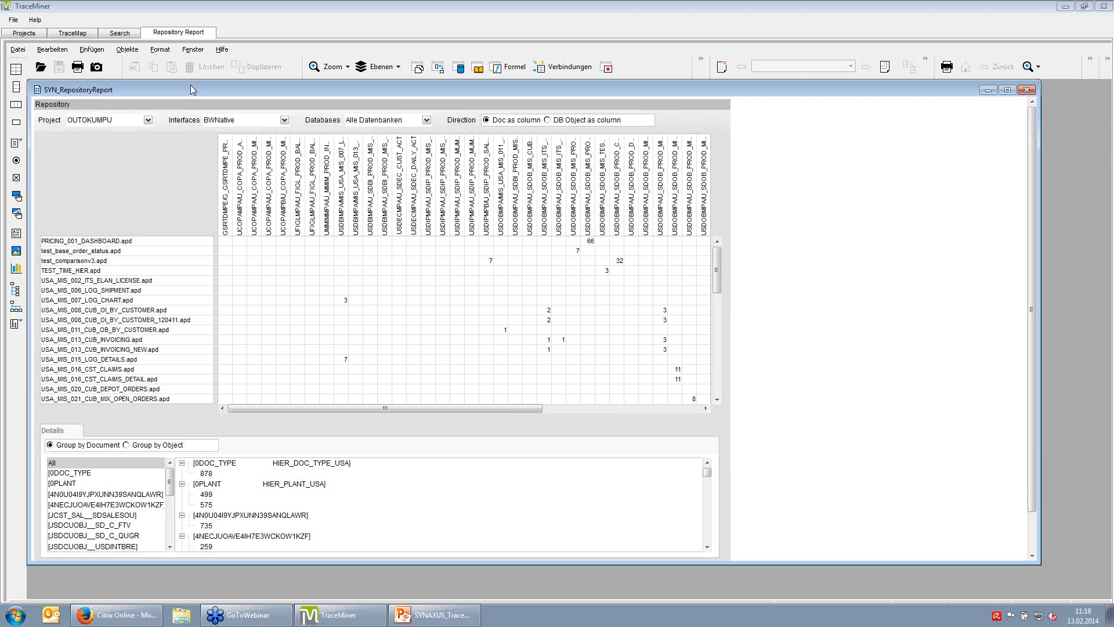
double_click(192, 90)
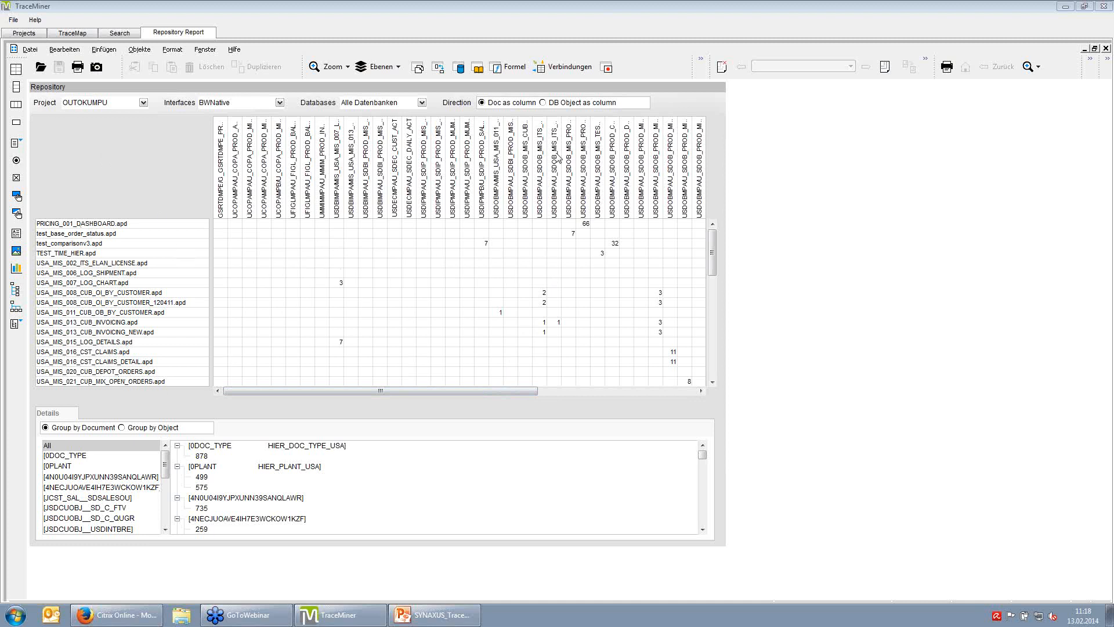
- Put the report in run mode and inspect the usage details of PRICING_001_DASHBOARD.apd, limited to 0DOC_TYPE, and of USA_MIS_007_LOG_CHART.apd
click(590, 227)
click(806, 231)
key(F12)
click(586, 224)
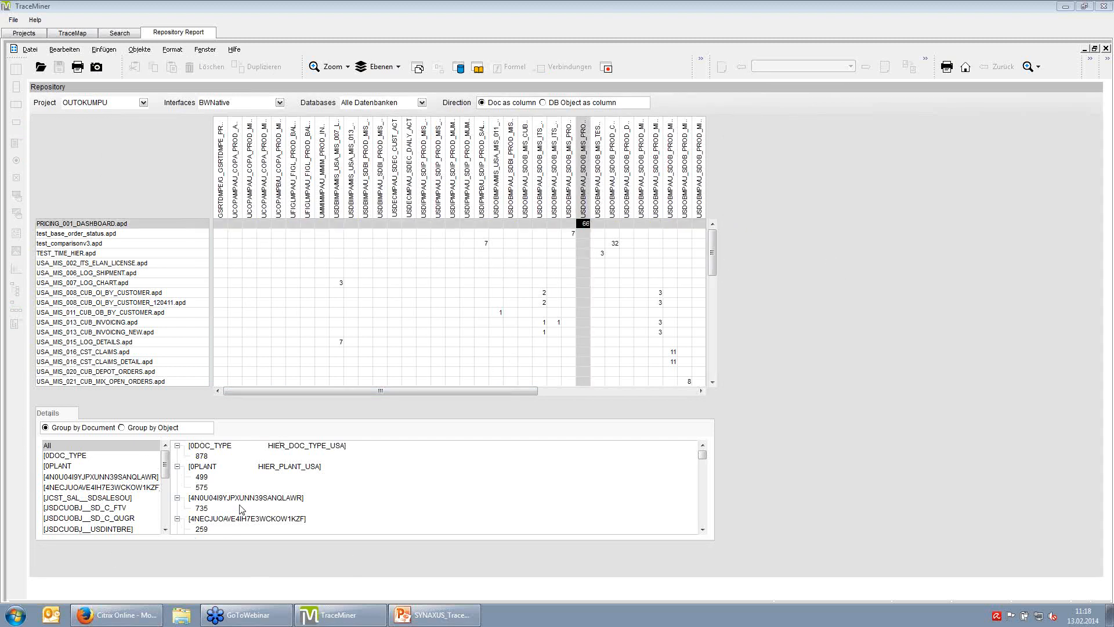
click(78, 456)
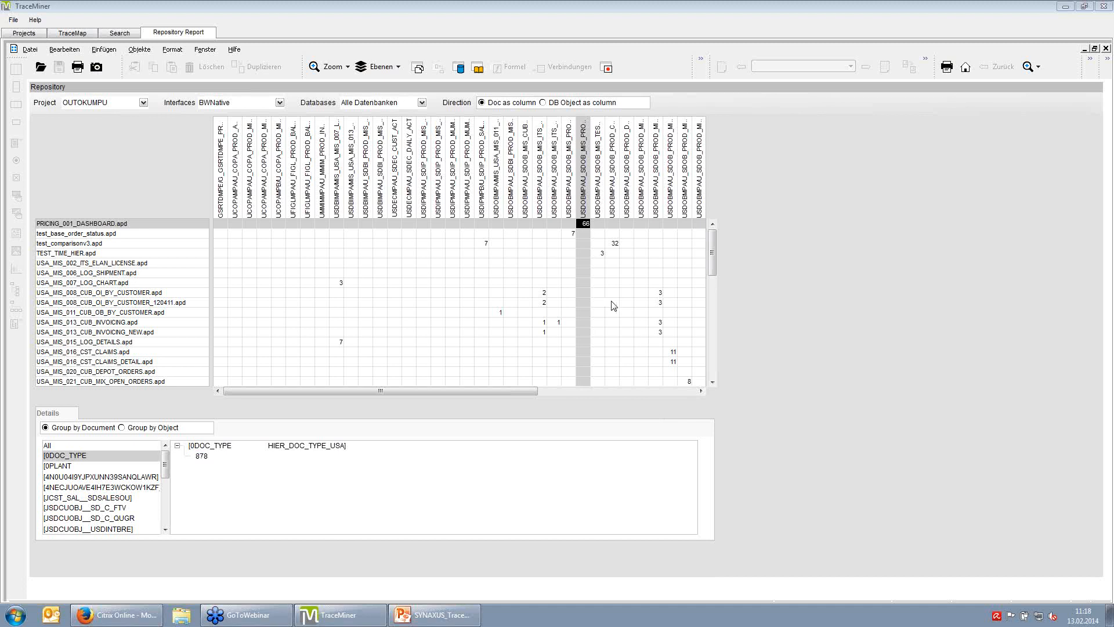
click(340, 284)
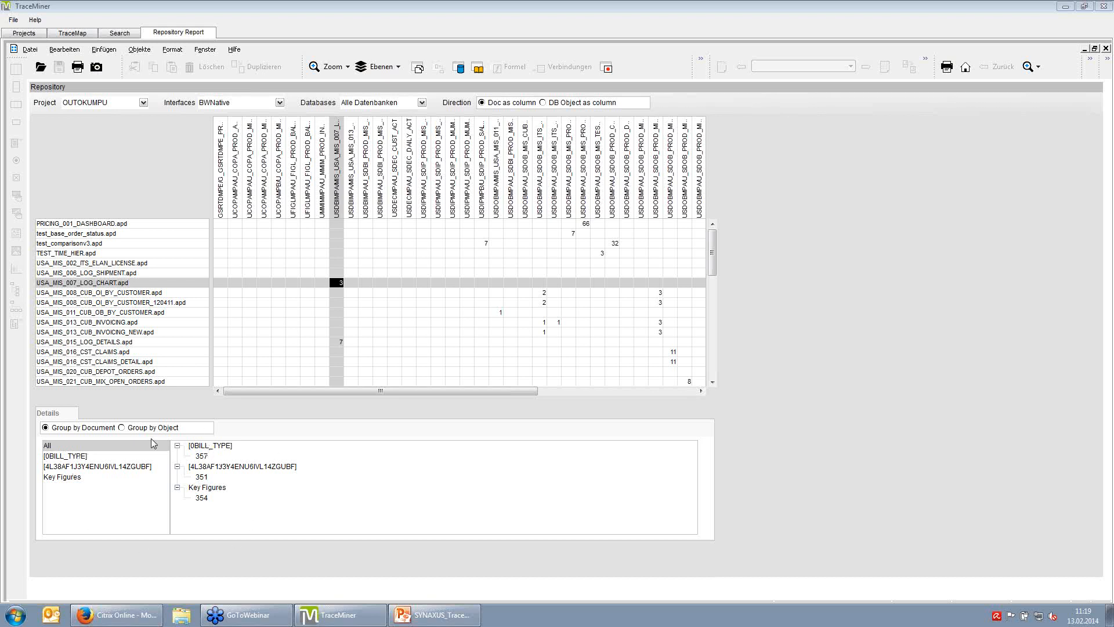
- Return to the projects, open sxCockpit_dev and expand the list options to look through the document categories
click(27, 34)
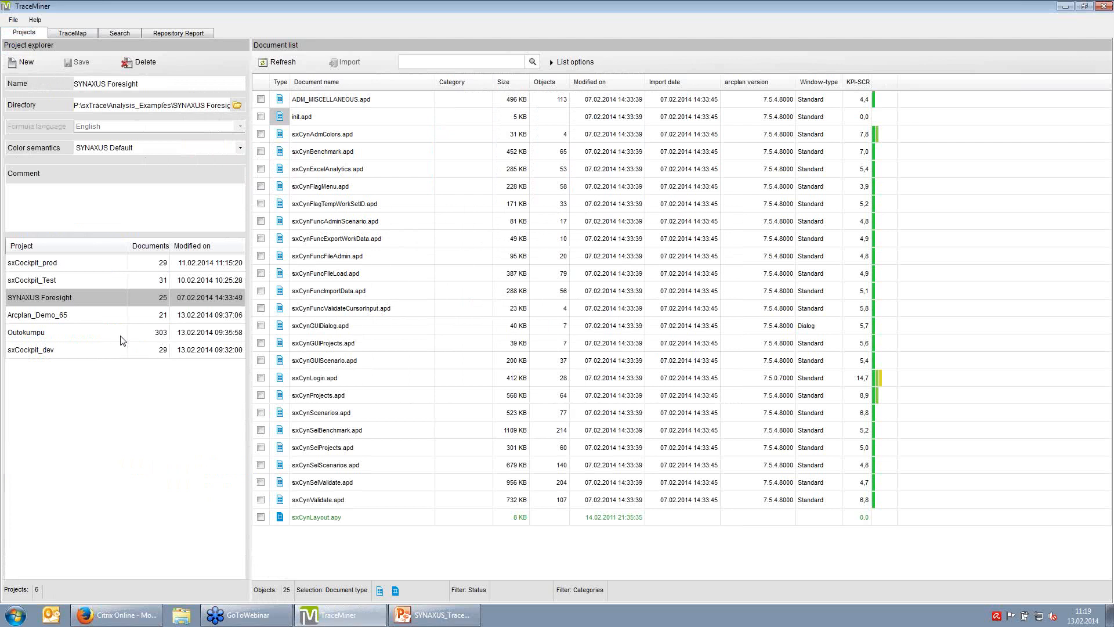
click(85, 344)
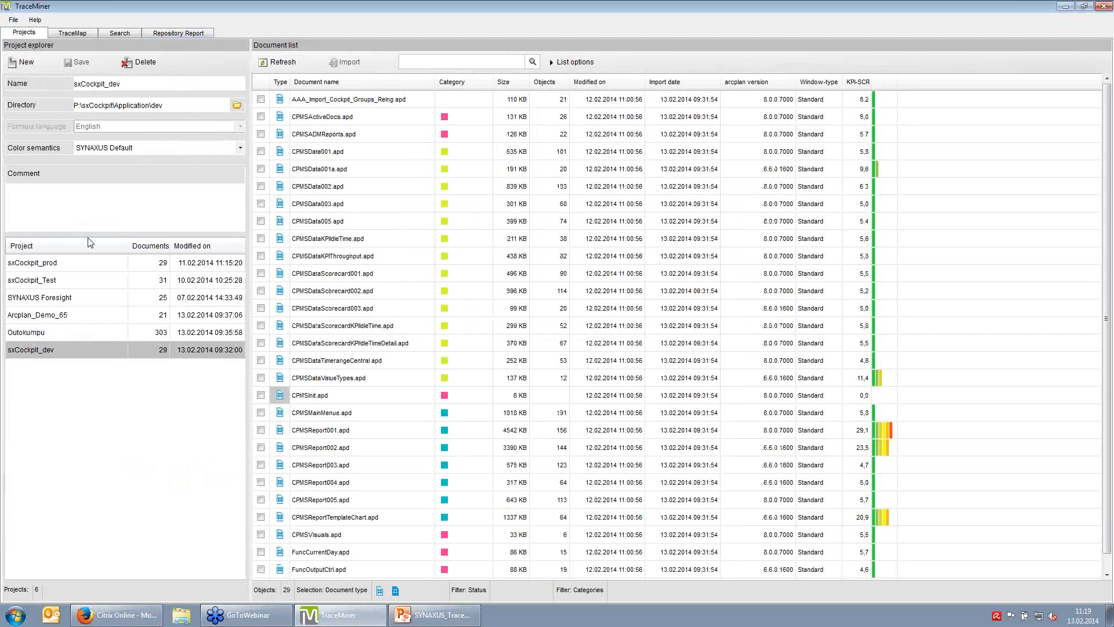
click(574, 62)
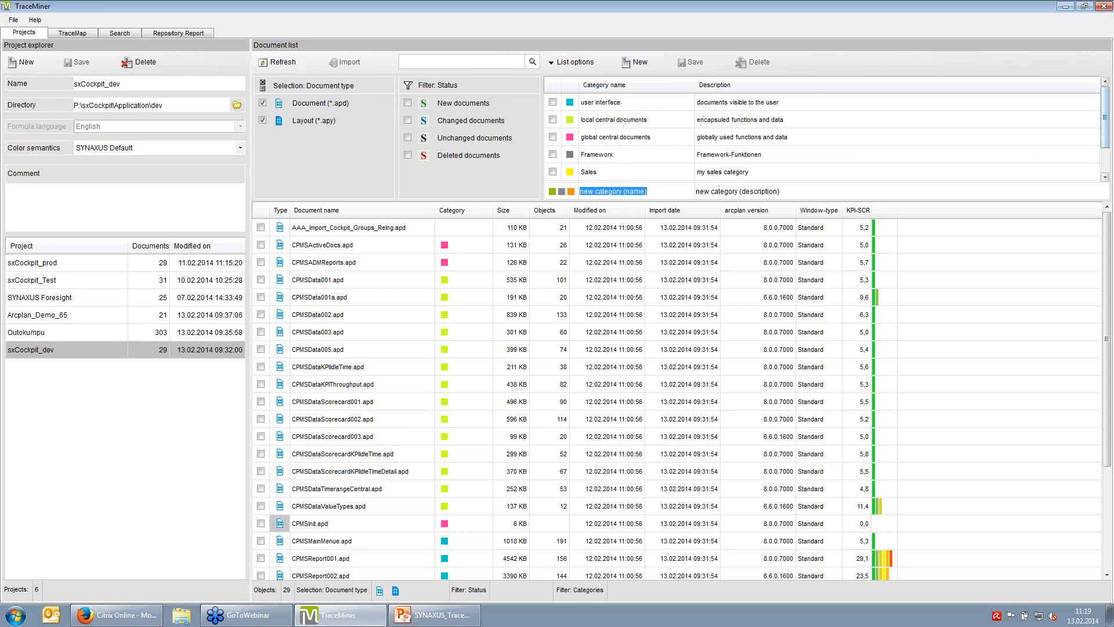
drag(1106, 123, 1106, 149)
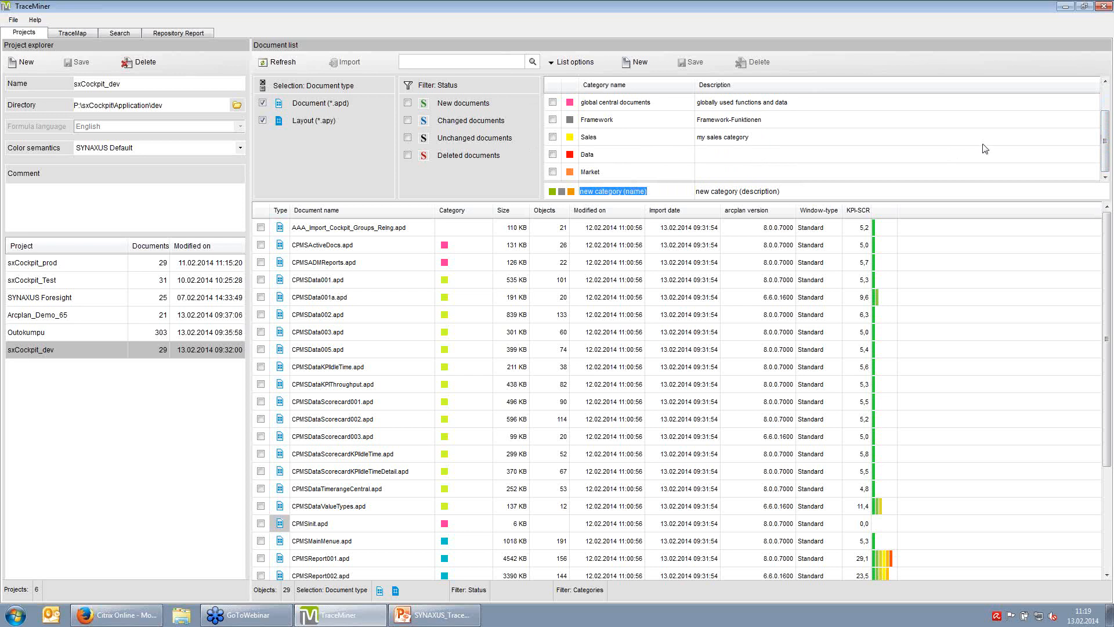
click(1105, 102)
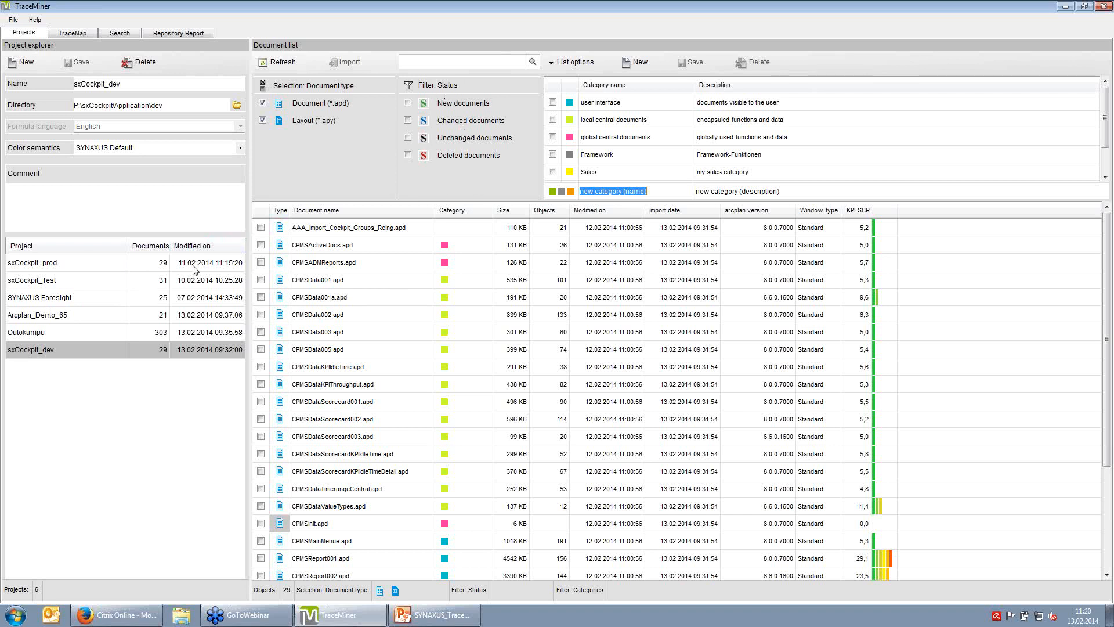
- In the Outokumpu project, filter the document list by changed and by new documents, one at a time, and clear the status filter
click(71, 334)
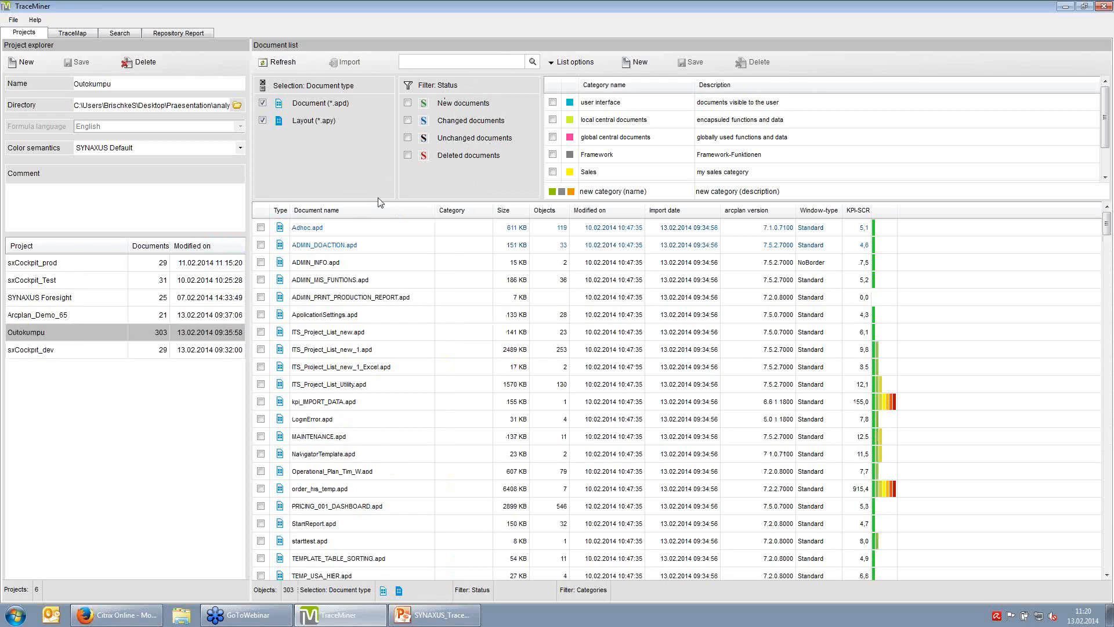
click(408, 121)
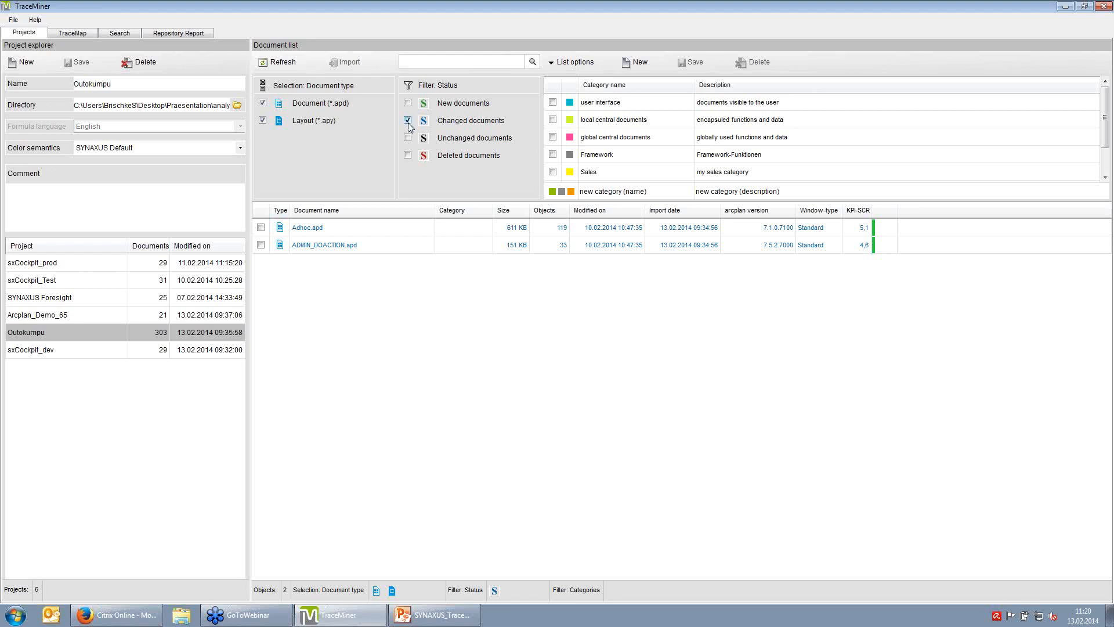
click(408, 121)
click(408, 105)
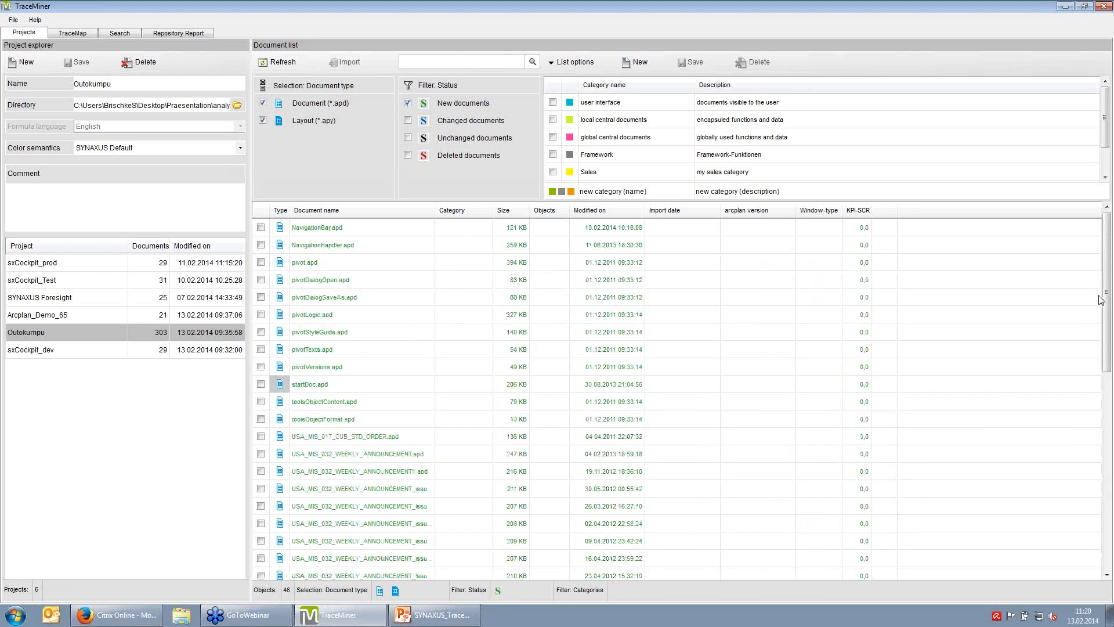
drag(1105, 331, 455, 131)
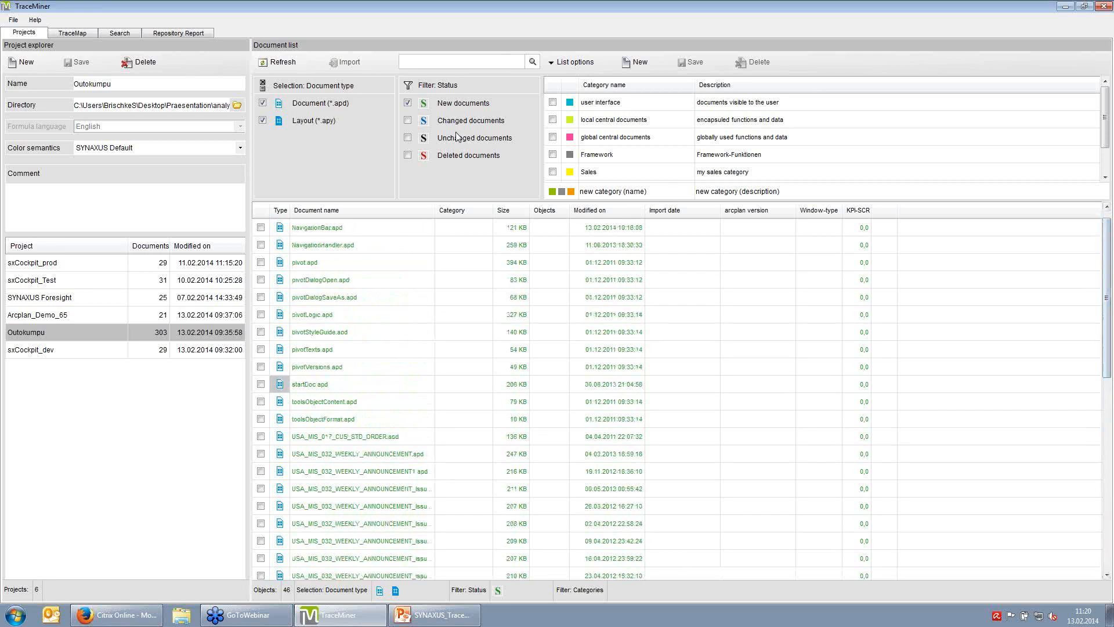
click(409, 102)
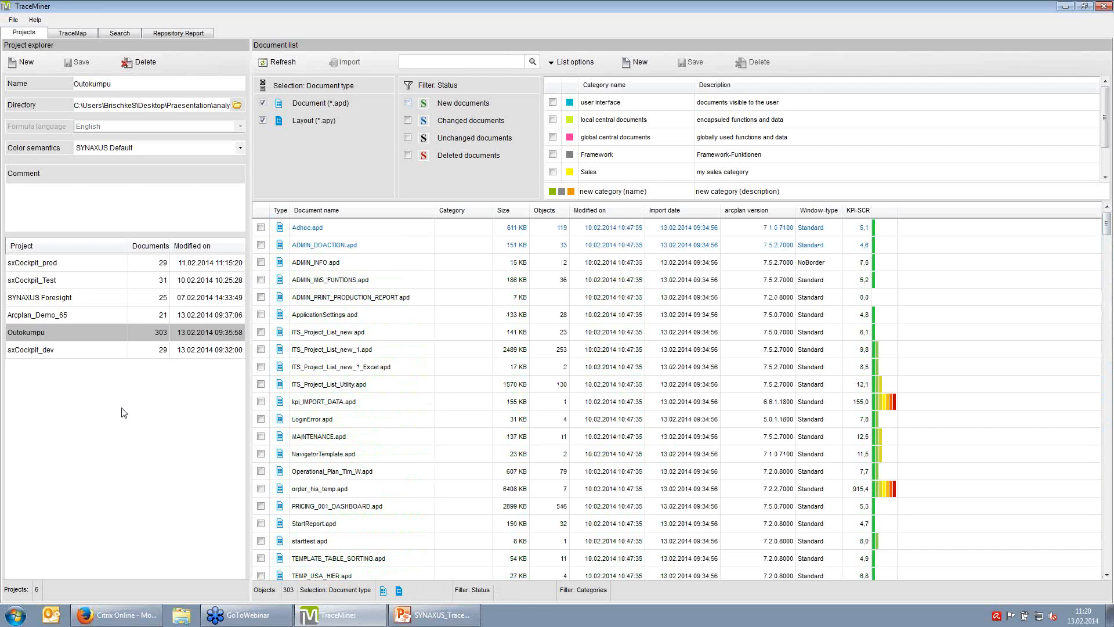
- Start a new project and choose the SalesDemo folder inside analysis examples as its directory
click(34, 68)
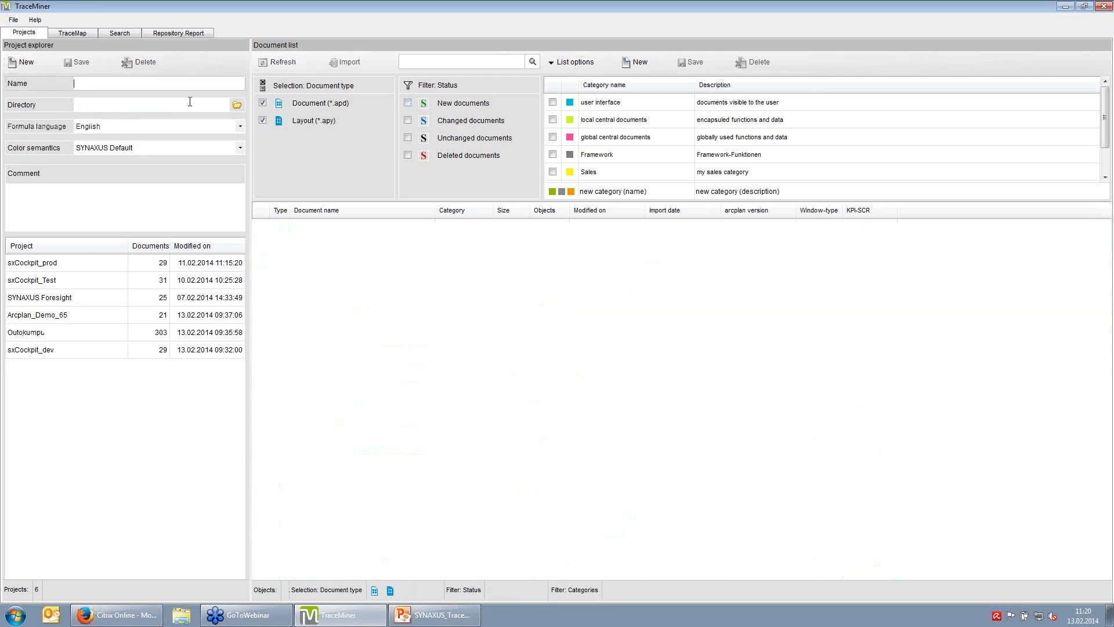
click(237, 105)
drag(641, 320, 637, 328)
click(481, 349)
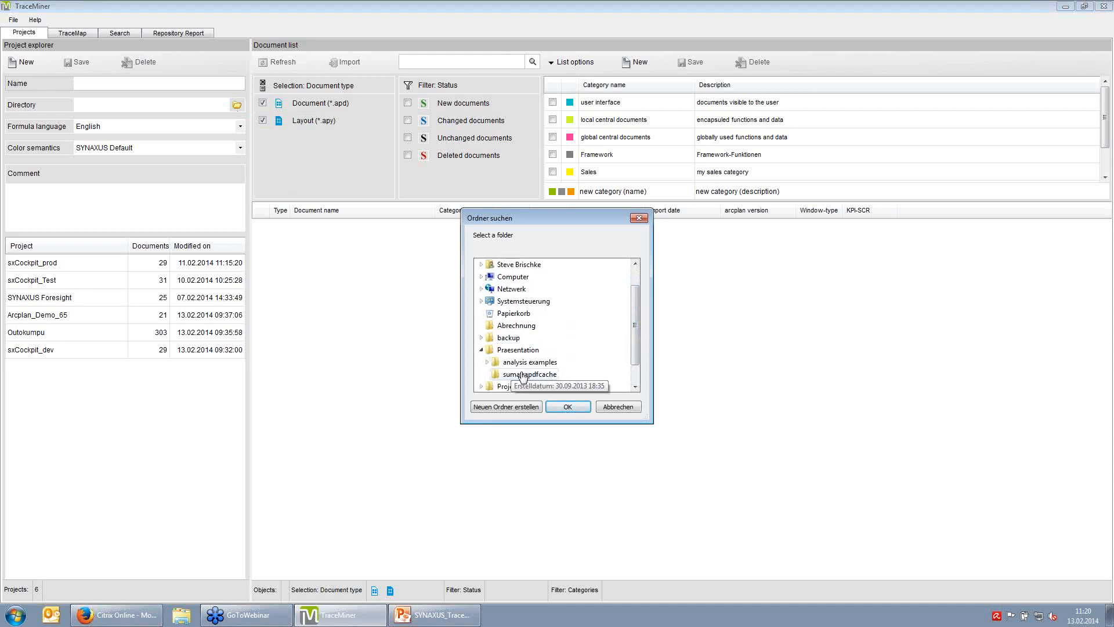
click(529, 362)
double_click(533, 362)
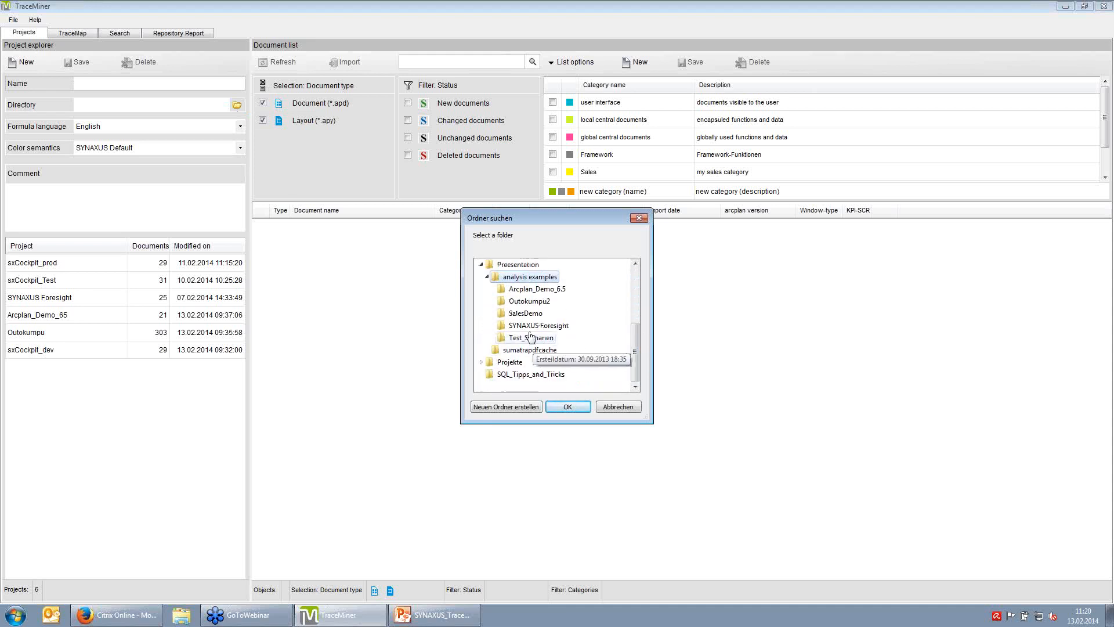
click(525, 313)
click(577, 406)
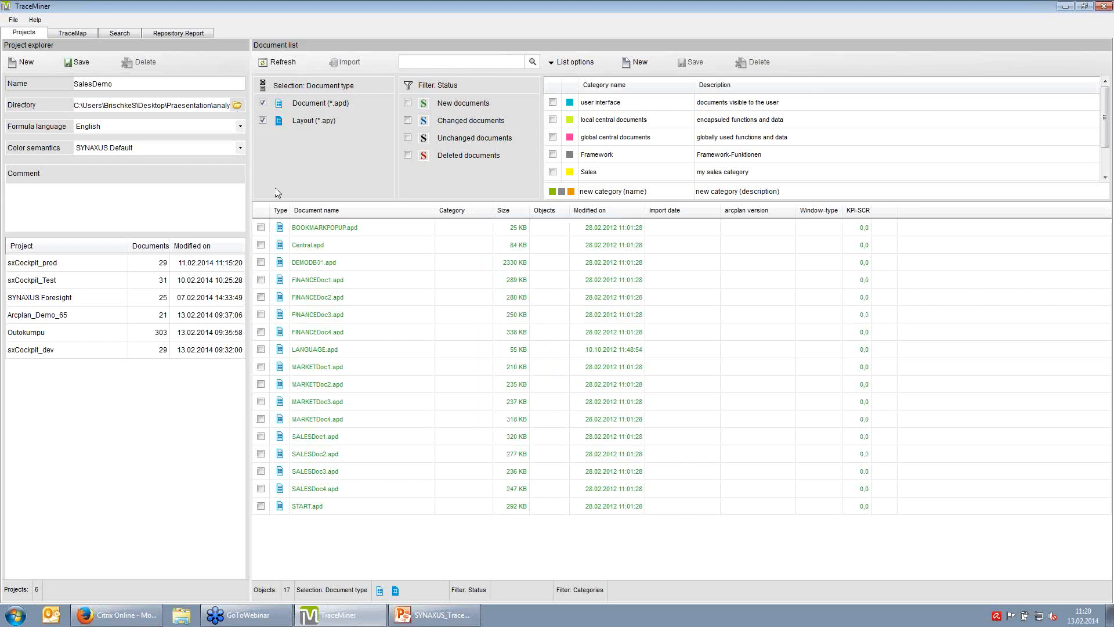
- Review the formula language and color semantics choices, keep English and SYNAXUS Default, and save the SalesDemo project
click(134, 128)
click(134, 128)
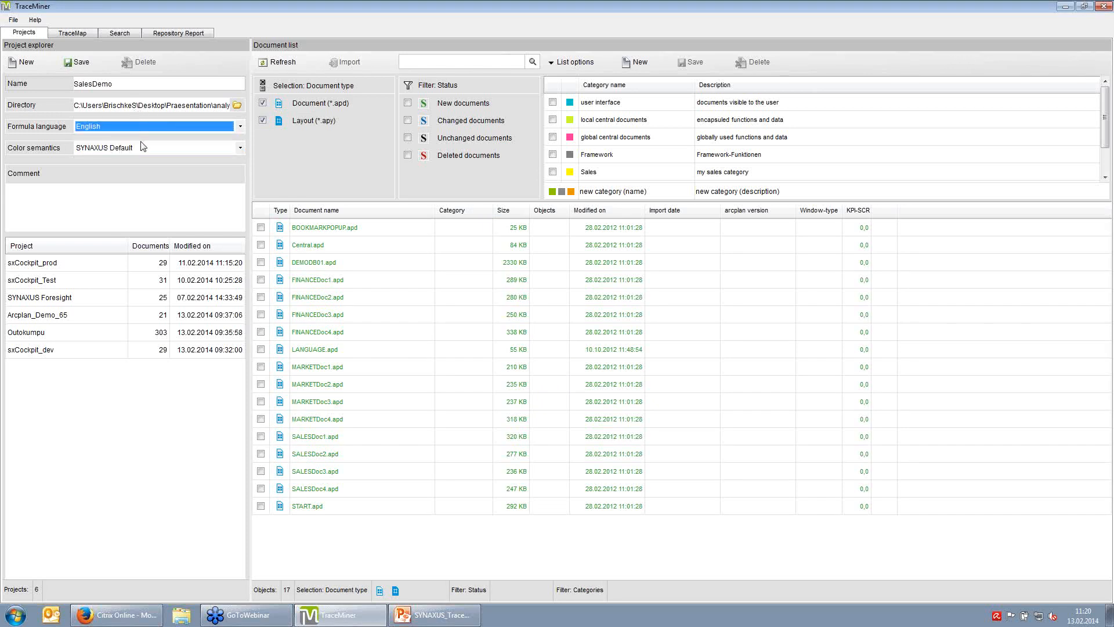
click(142, 146)
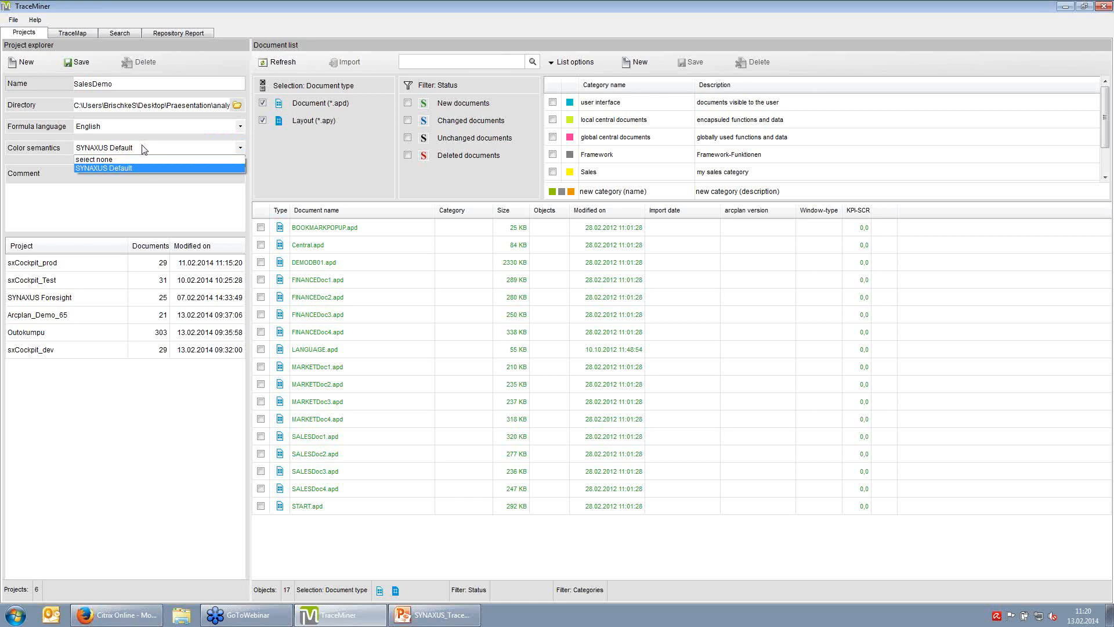
click(144, 149)
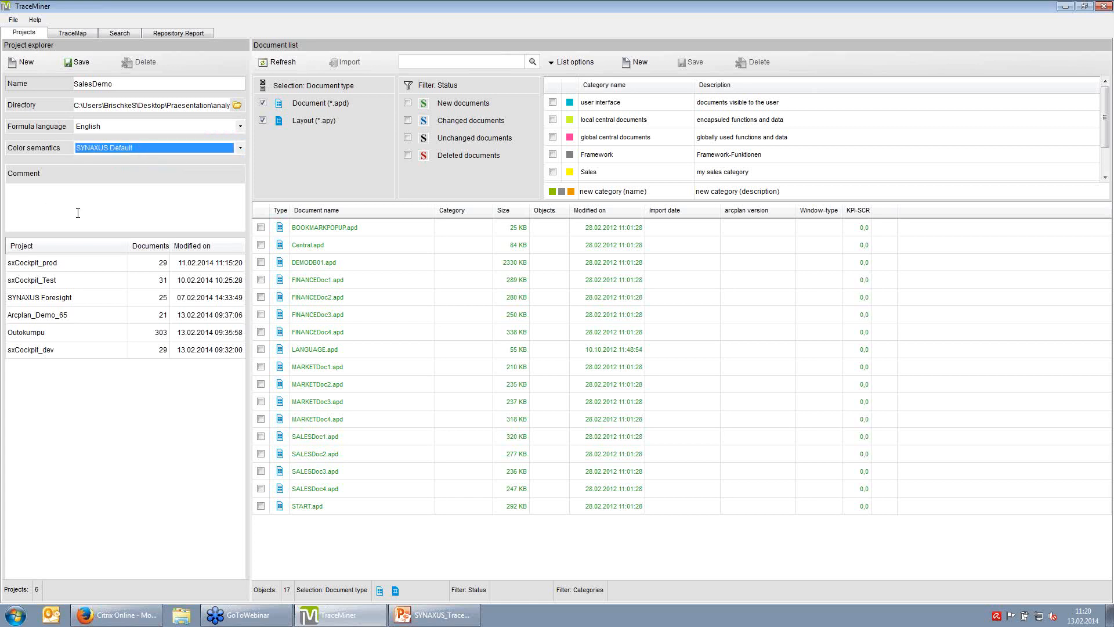
click(78, 61)
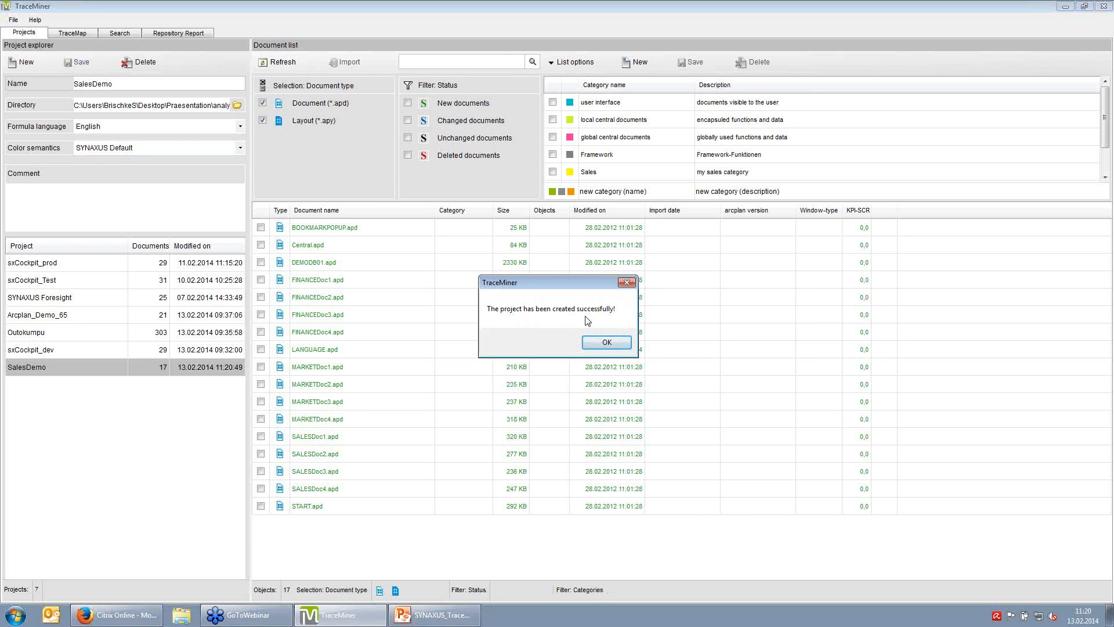
click(595, 346)
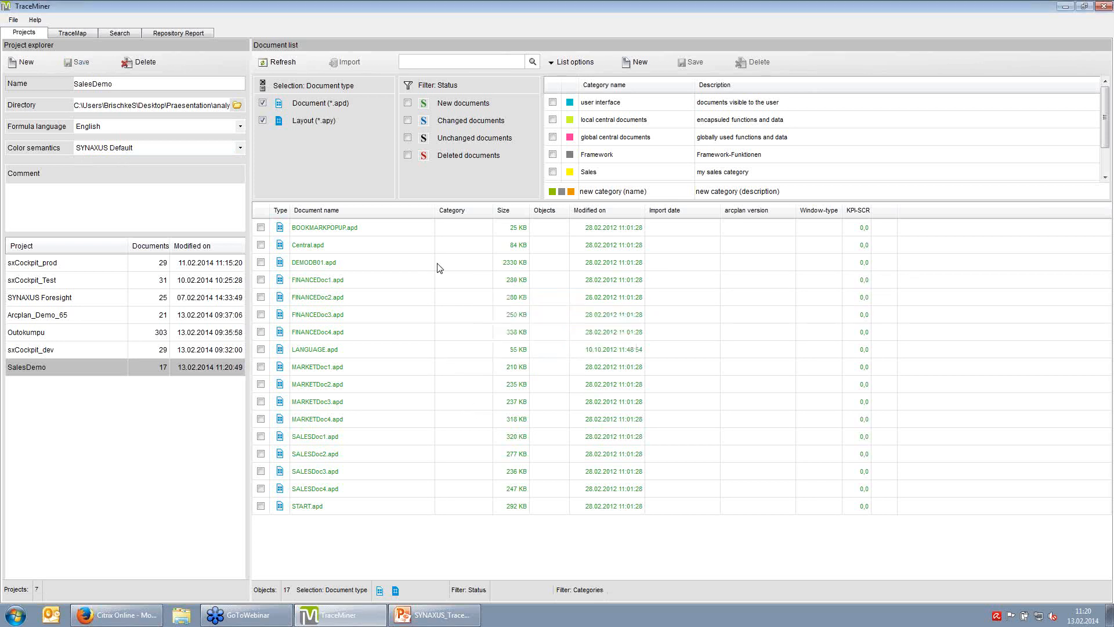
- Select all documents of the SalesDemo project and import them
right_click(261, 227)
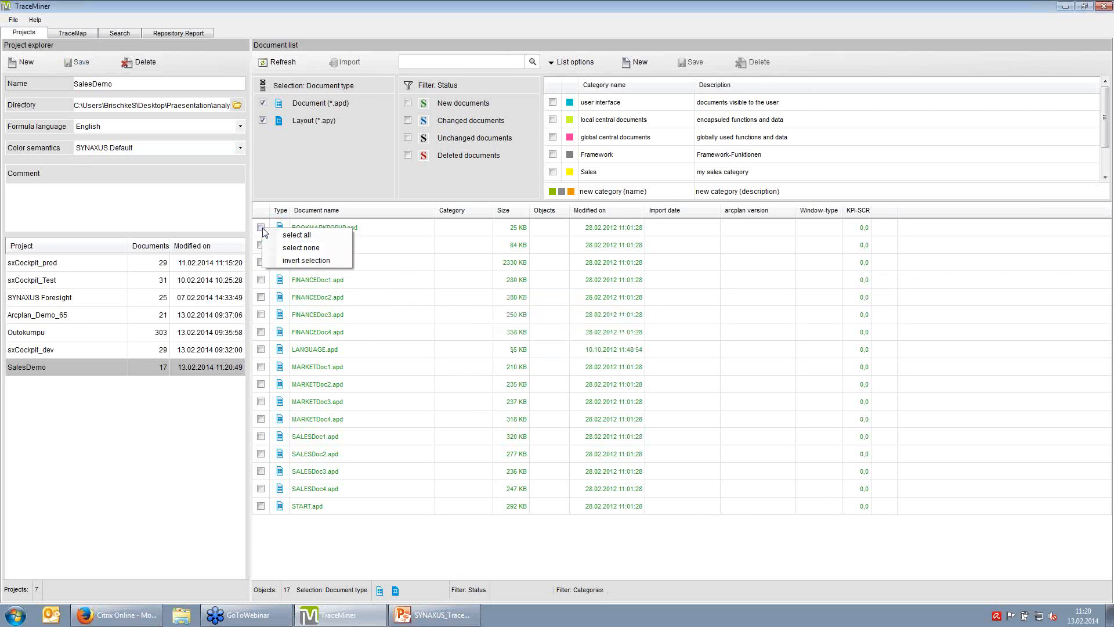
click(279, 235)
click(335, 68)
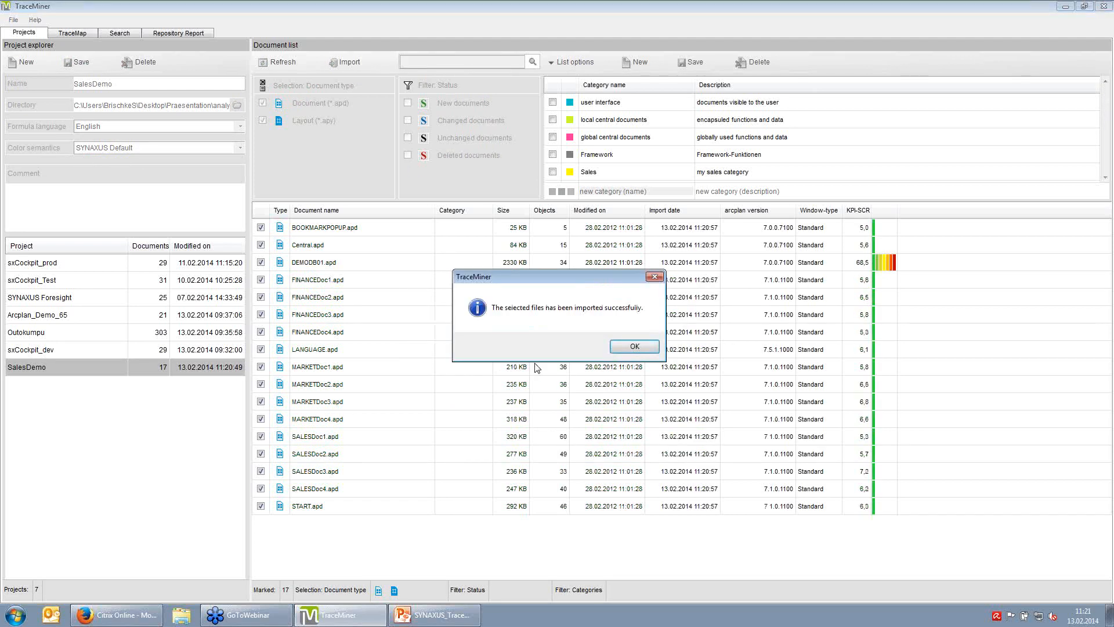
click(635, 346)
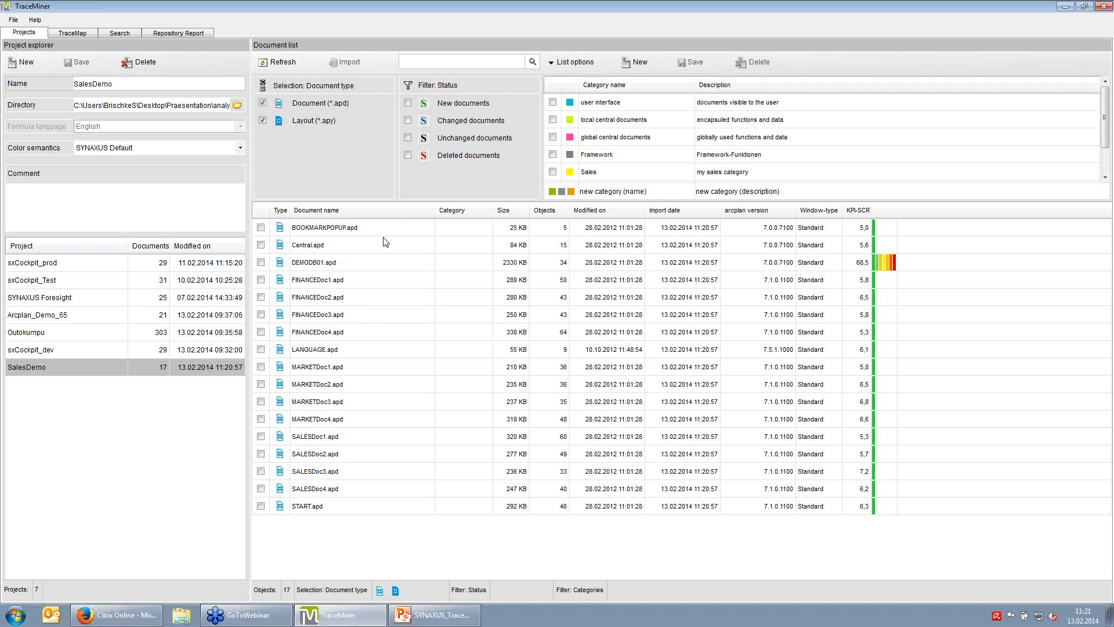
- Sort the document lists of SalesDemo and sxCockpit_Test by KPI-SCR, highest first, and examine the entry for CPMSReport001.apd
click(865, 211)
click(867, 212)
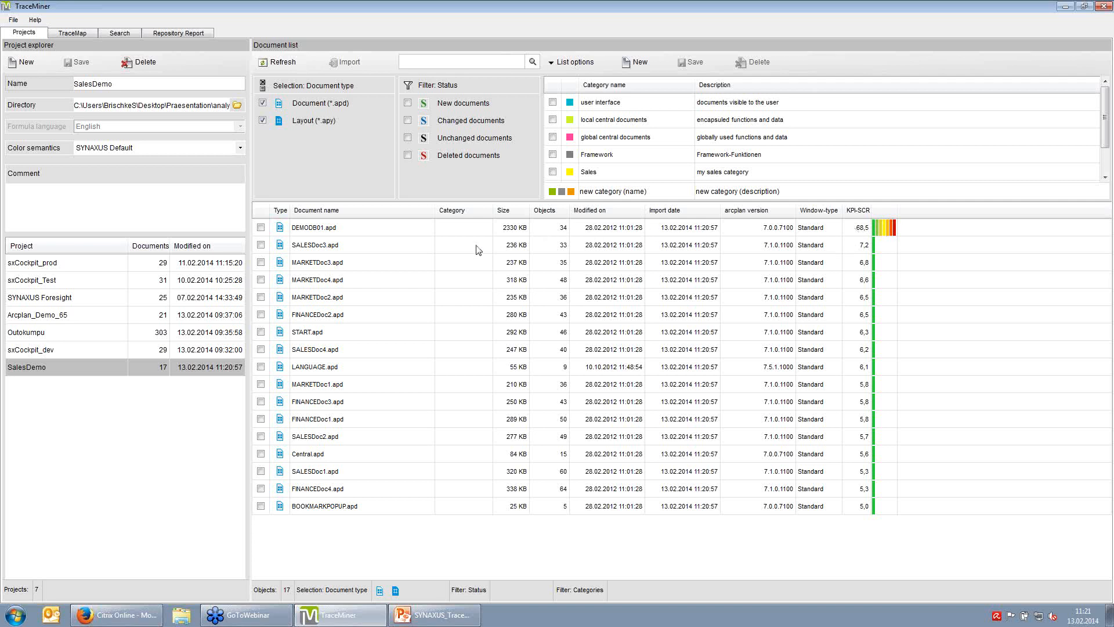
click(96, 298)
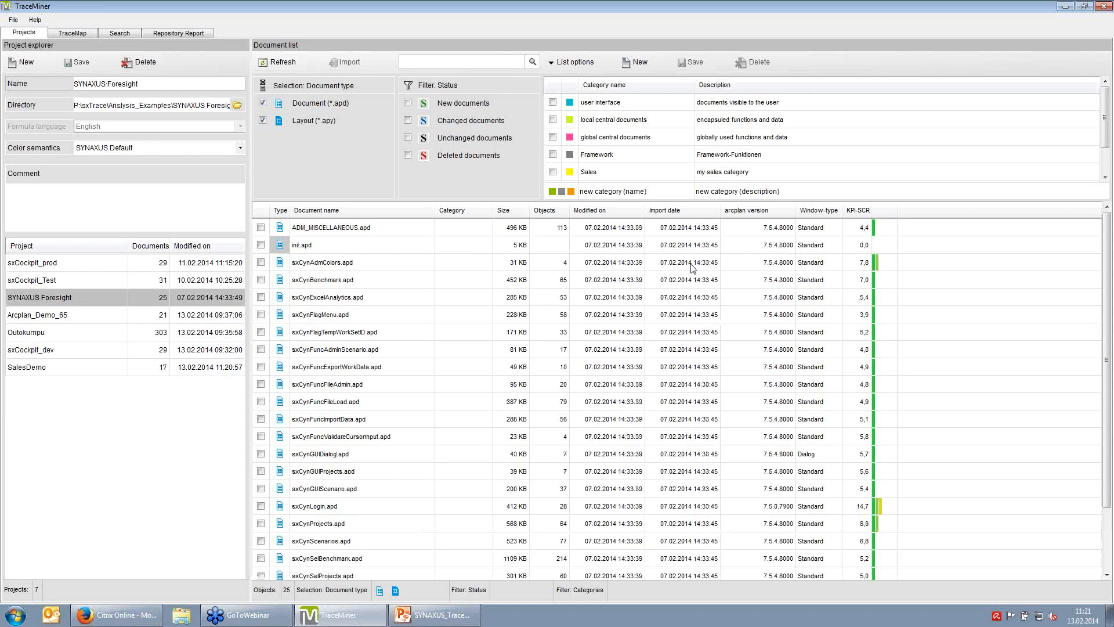
click(110, 280)
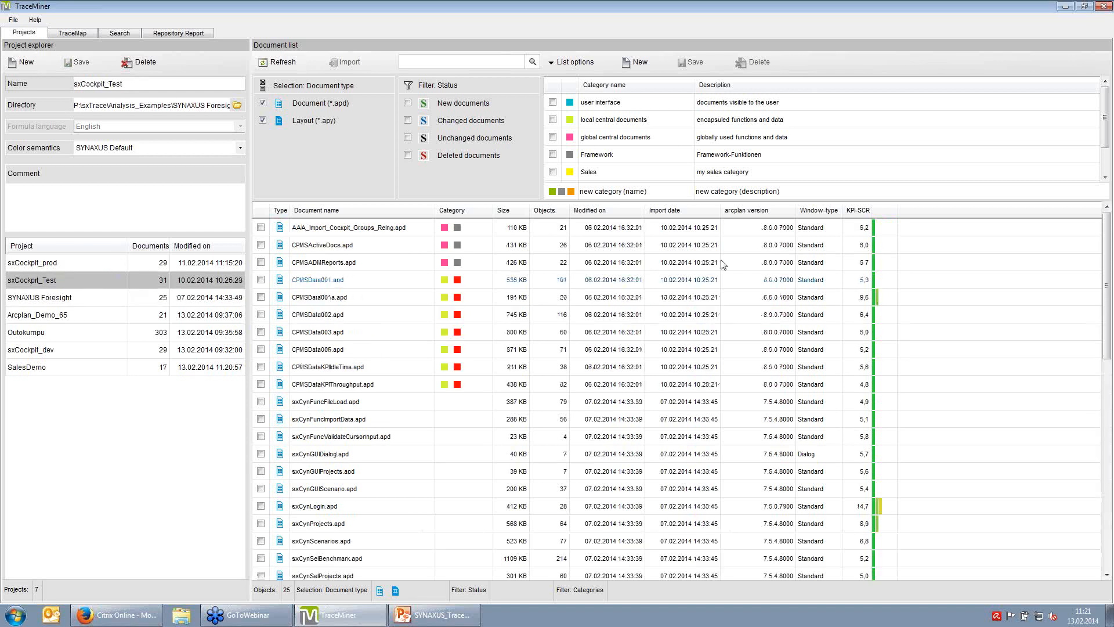
click(852, 214)
click(852, 216)
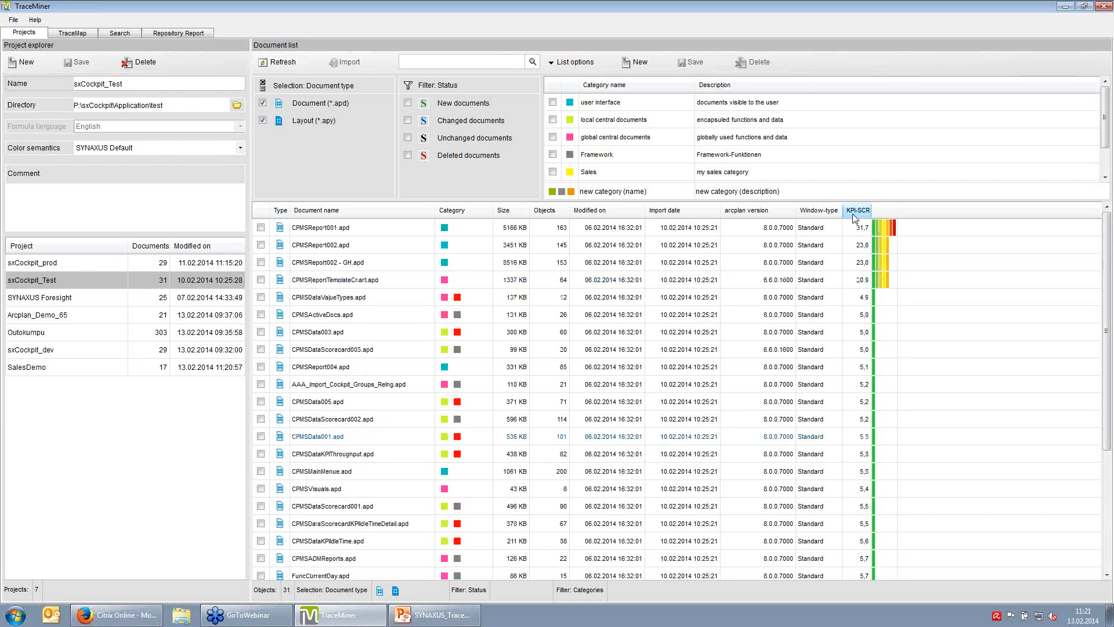
click(337, 231)
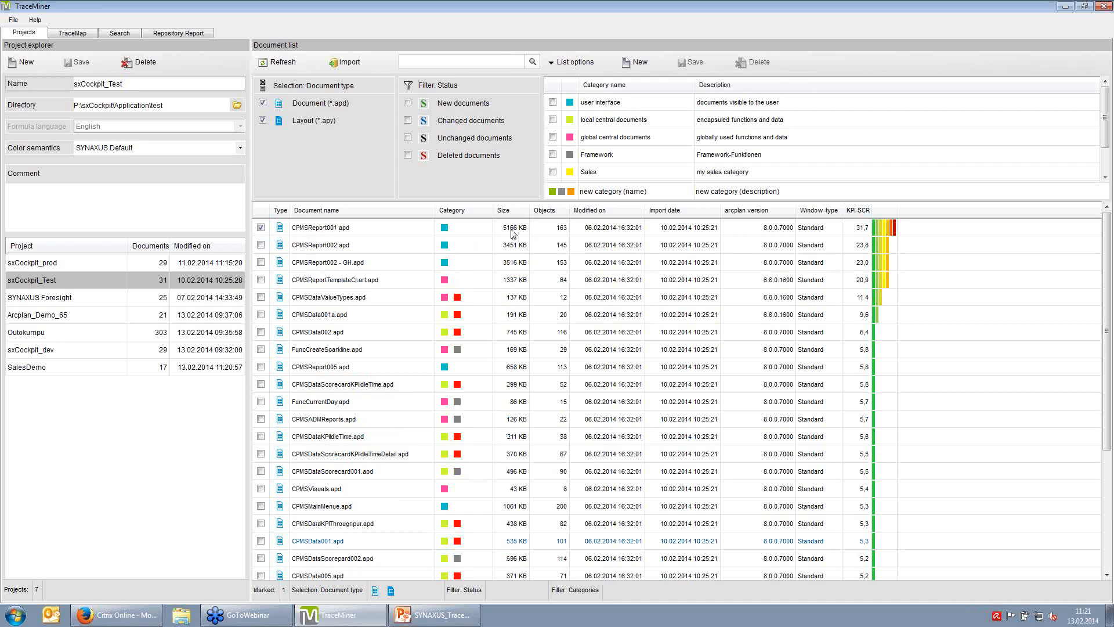
click(332, 230)
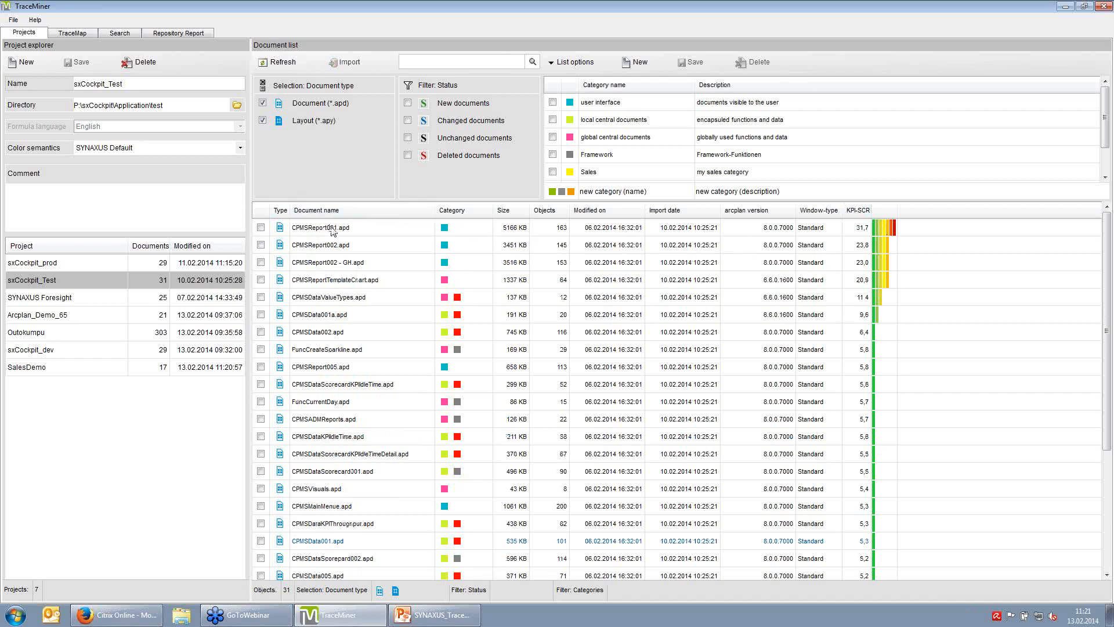
- Open the starting document of the sxCockpit_Test project and maximize its Scorecard Overview window
right_click(78, 280)
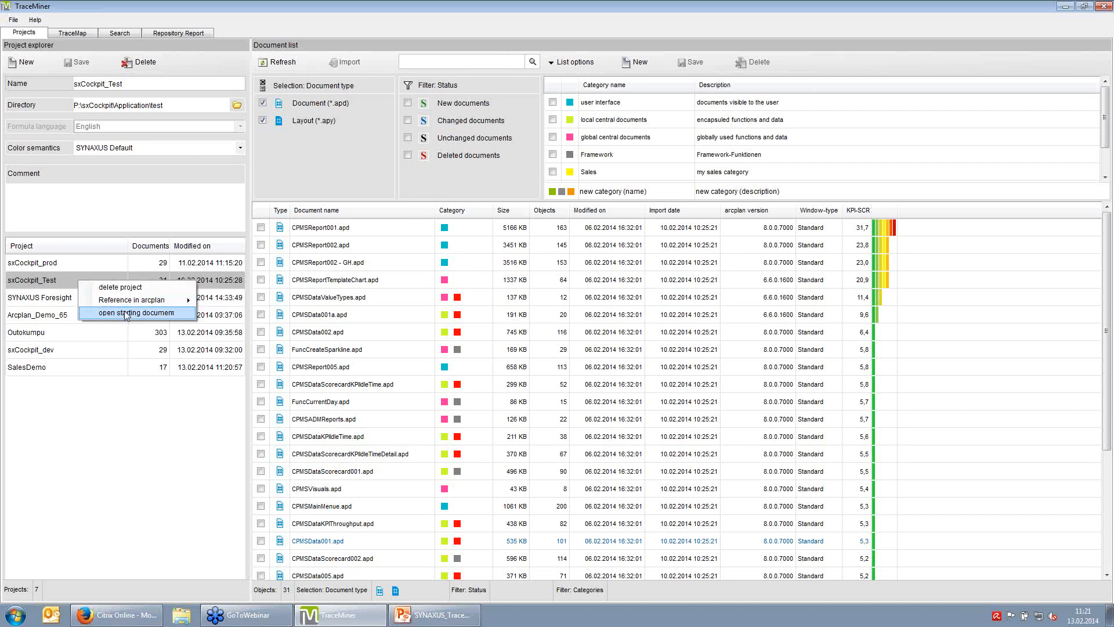
click(127, 313)
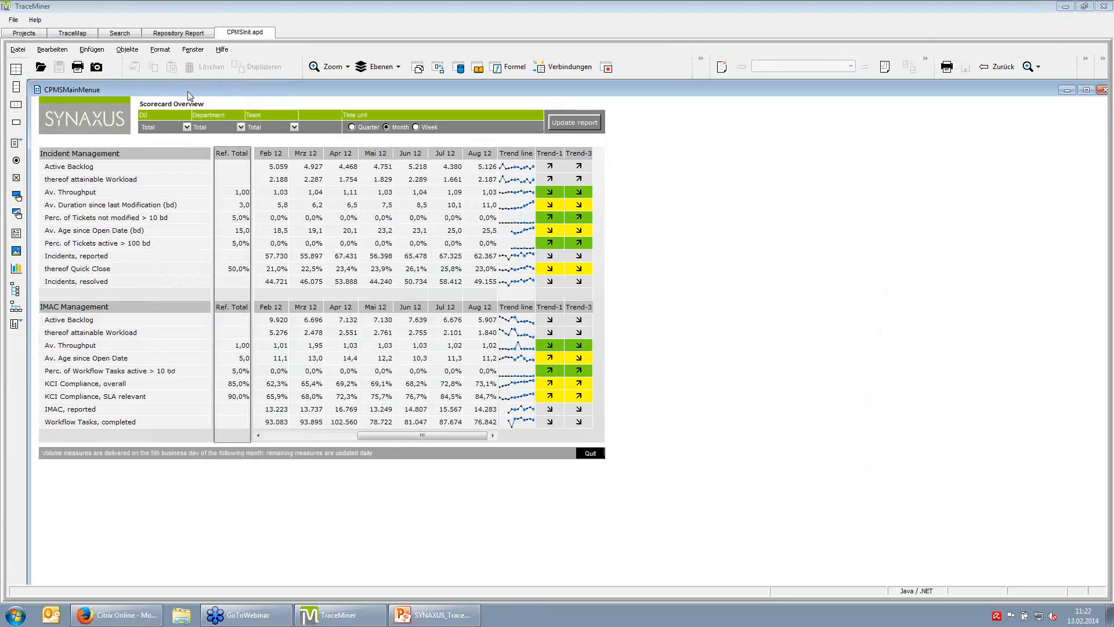
double_click(196, 91)
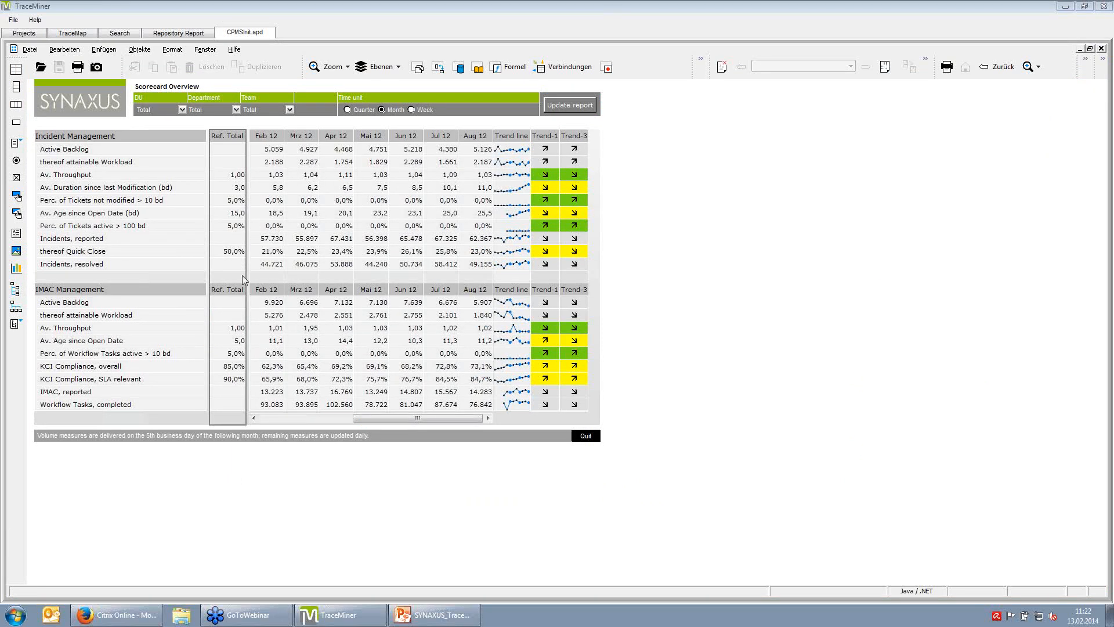
- Return to the projects and set START.apd as the starting document of the SalesDemo project
click(24, 33)
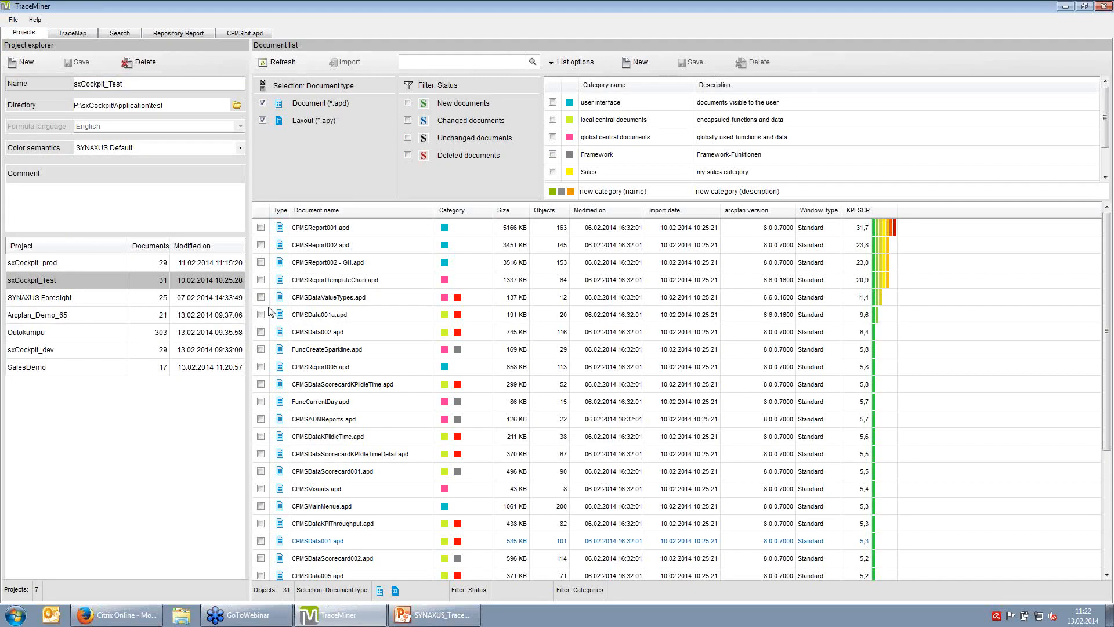
click(68, 366)
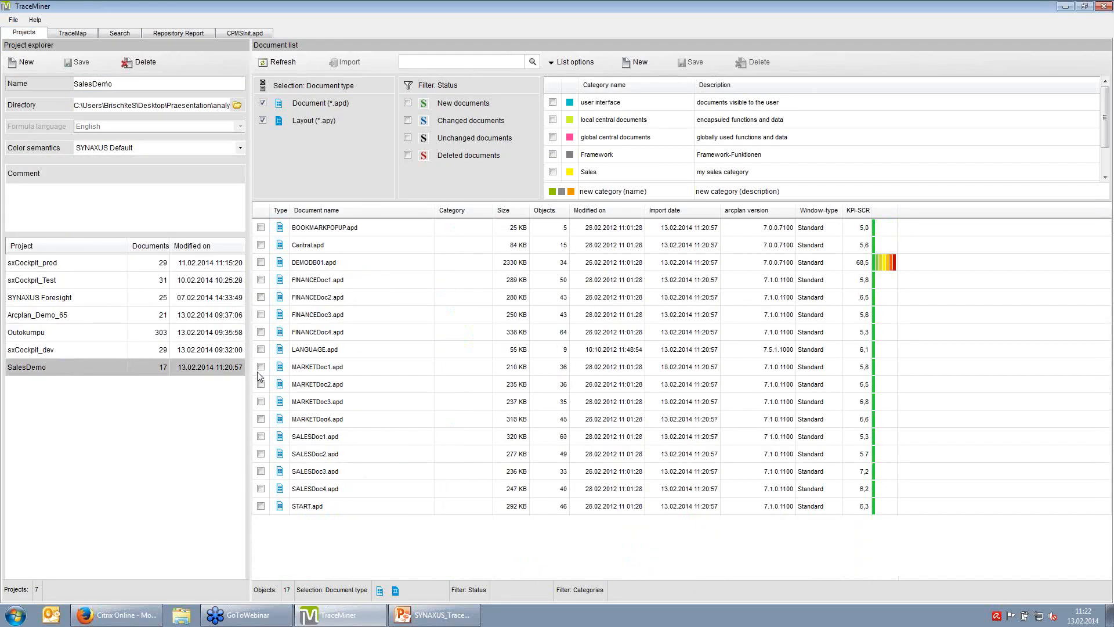
right_click(283, 507)
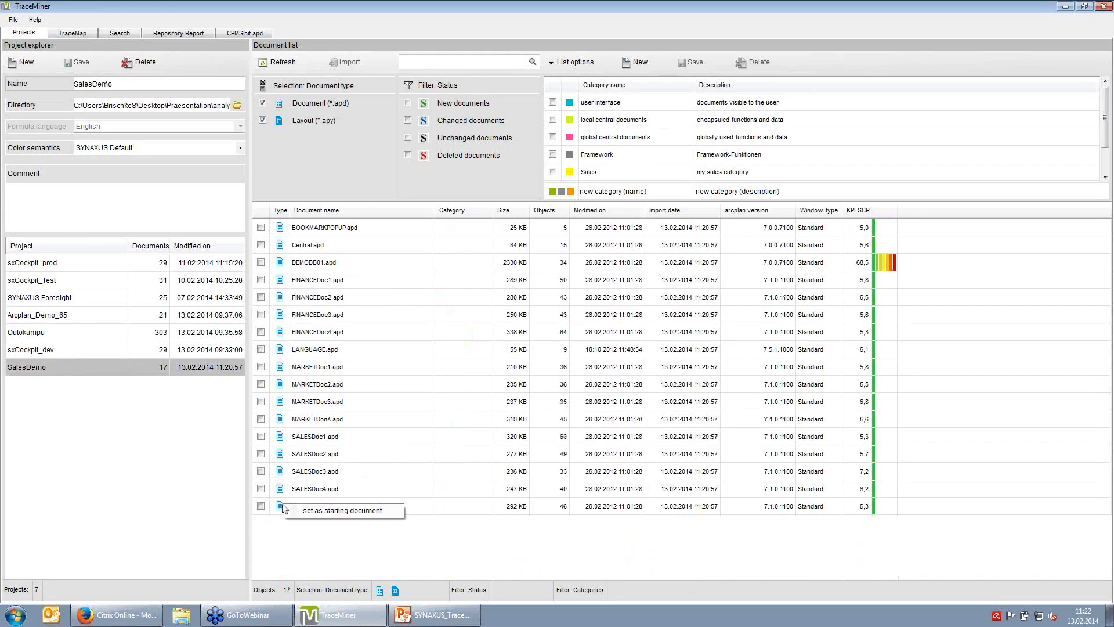
click(321, 514)
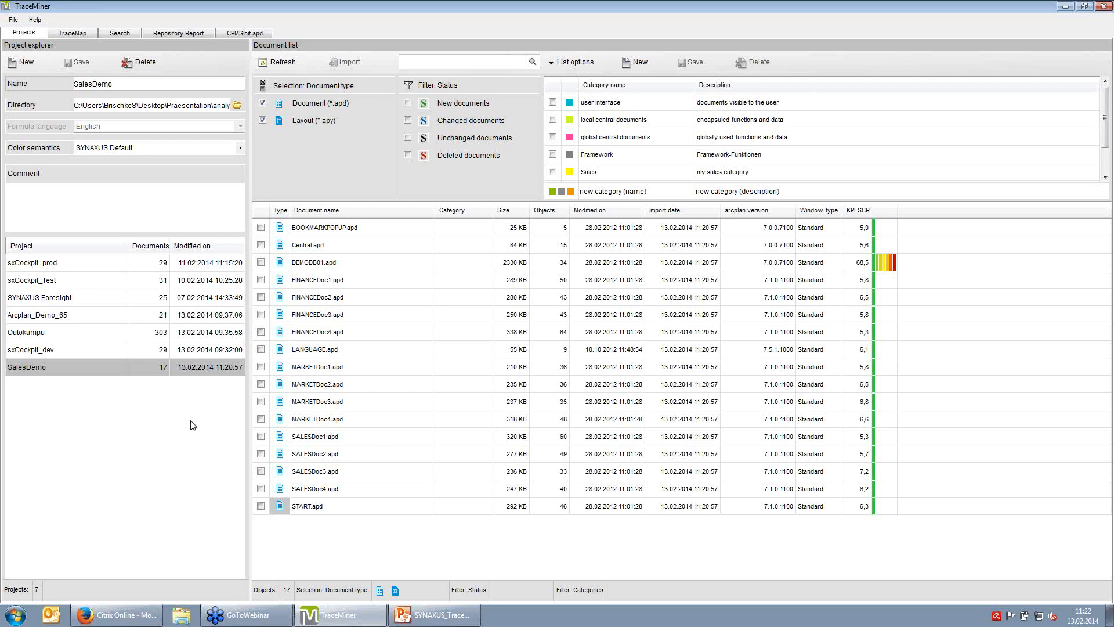
- Switch to the PowerPoint webinar presentation and start the slide show from the current Program features slide
click(327, 622)
mouse_move(439, 622)
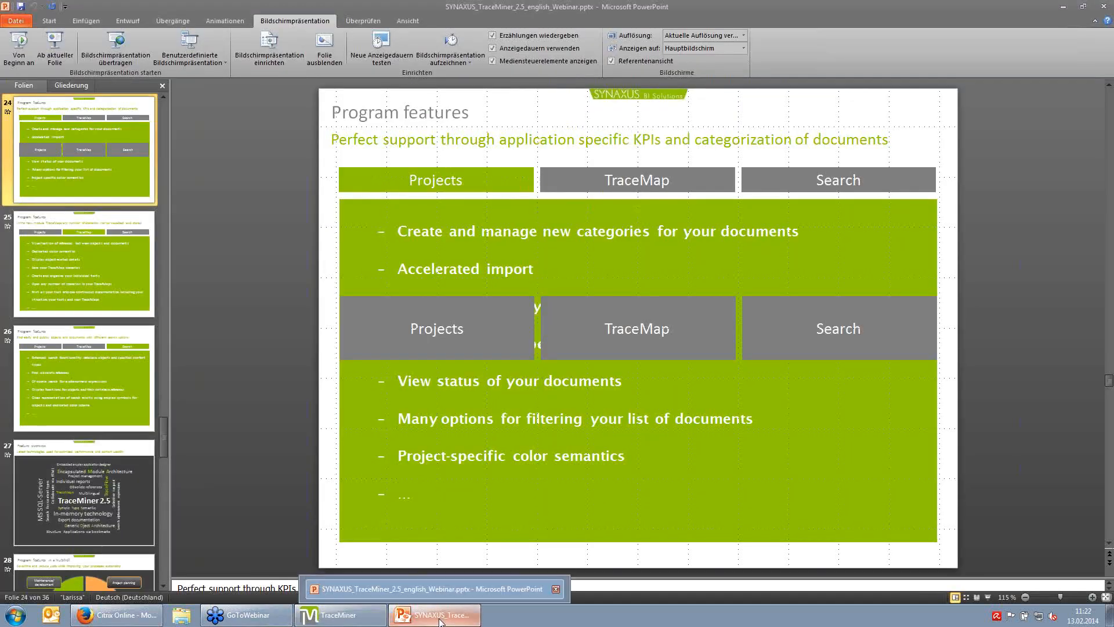
key(shift+F5)
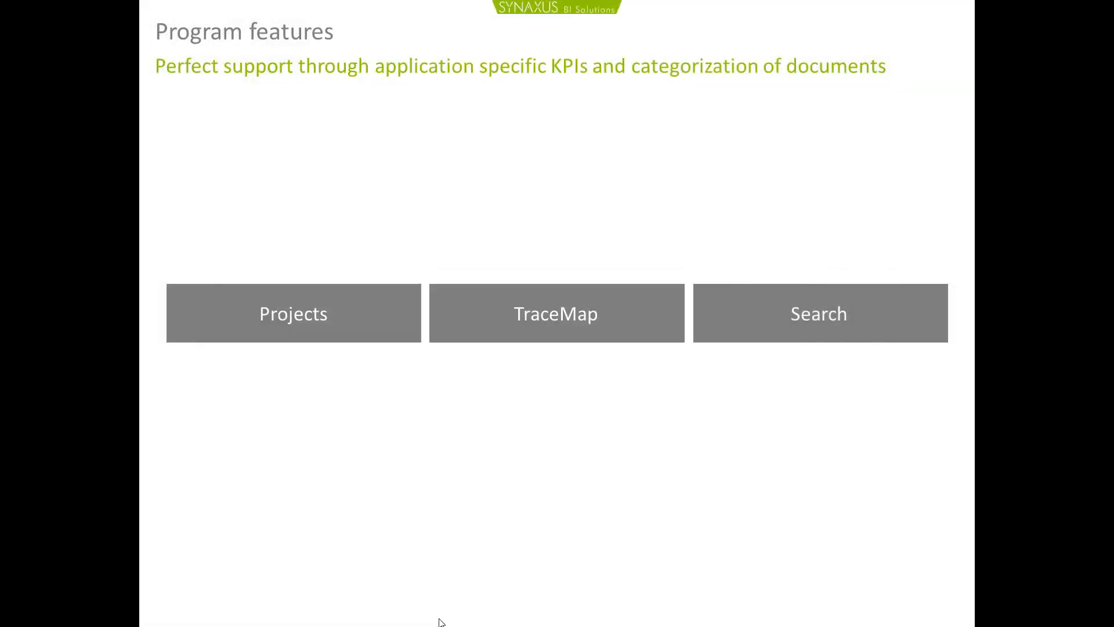
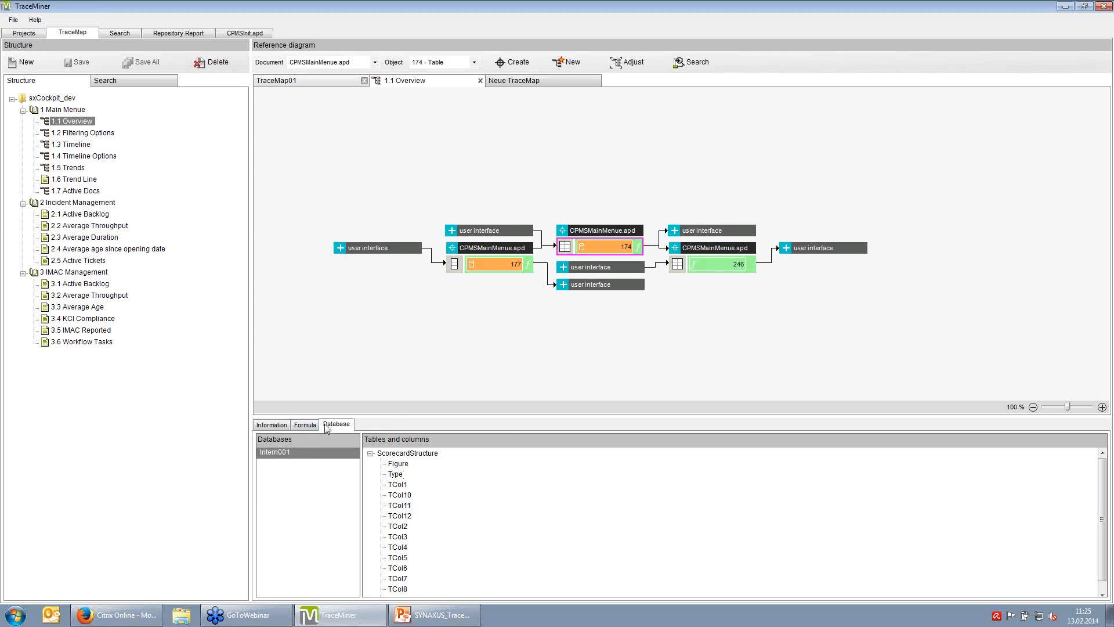
- In the 1.1 Overview TraceMap, examine the information text, database tables and formula of object 174
click(271, 425)
click(419, 510)
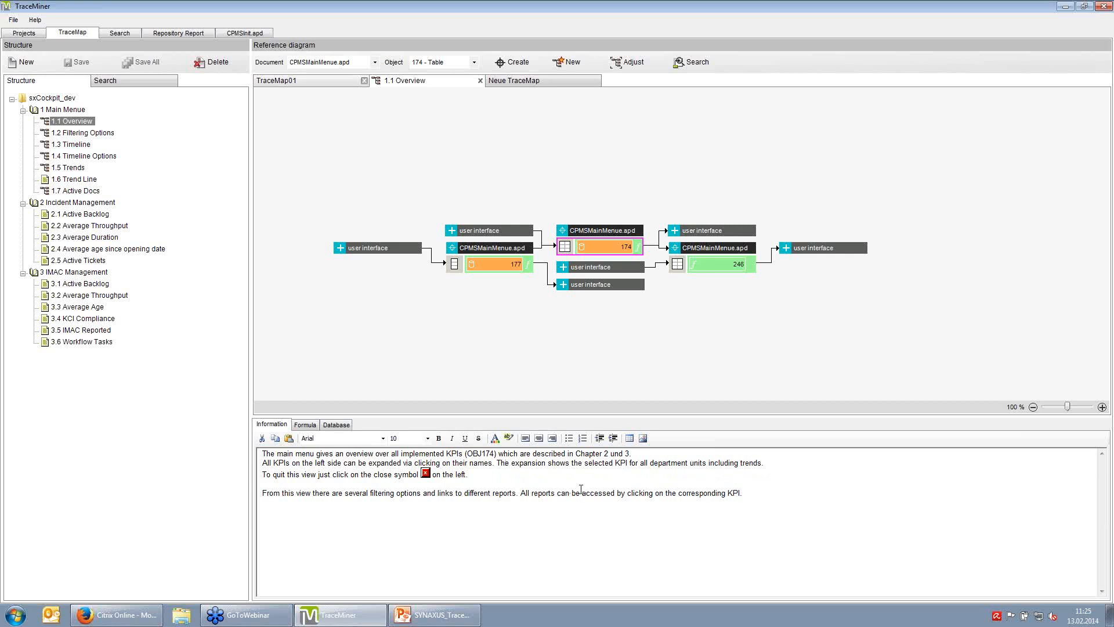
click(596, 249)
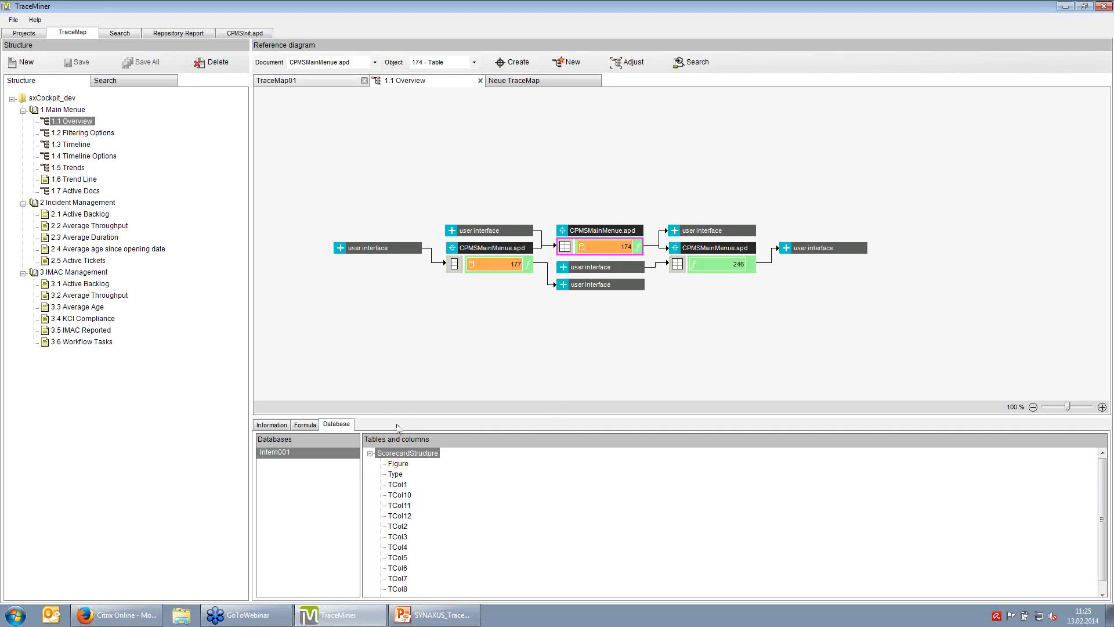
click(306, 425)
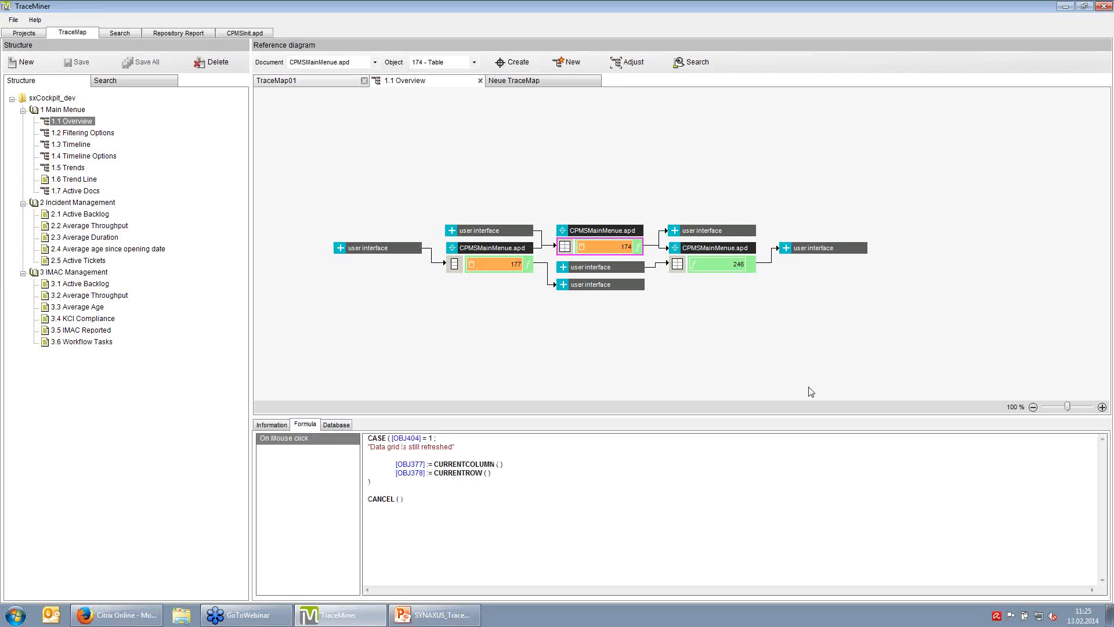
- Expand the user interface references following object 246 down to the CPMSMainMenue.apd objects and set object 248 in focus
click(714, 271)
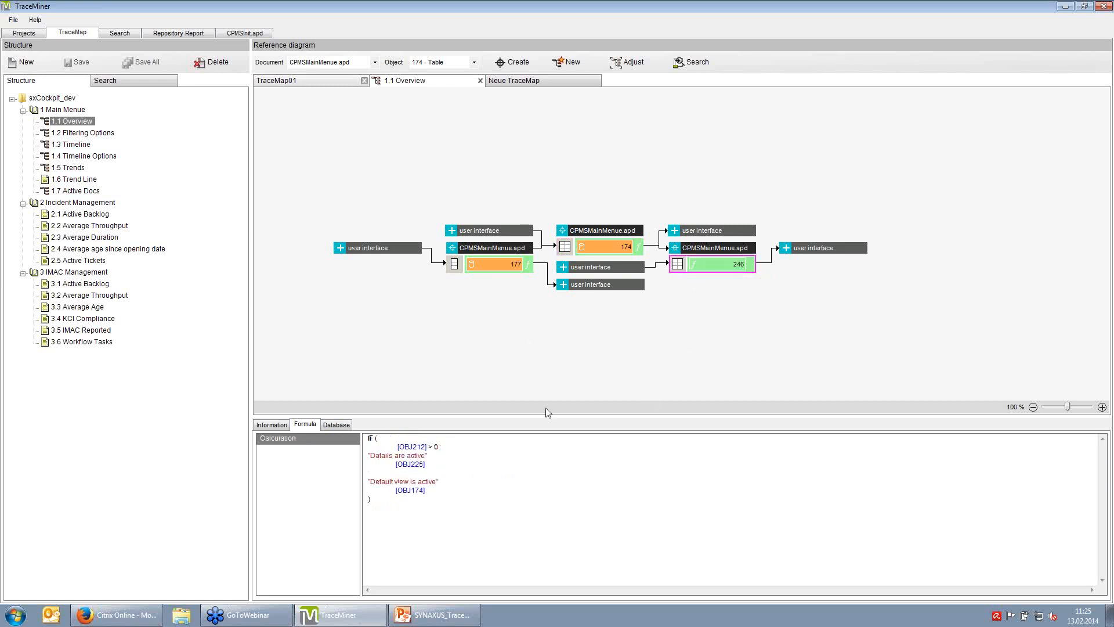
click(785, 249)
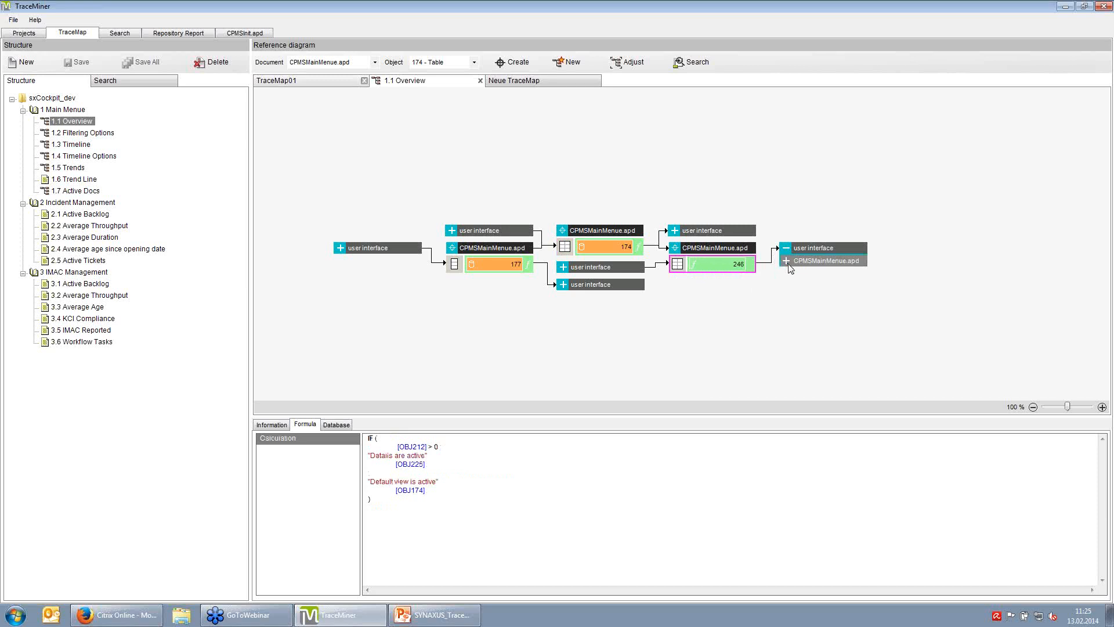
click(836, 284)
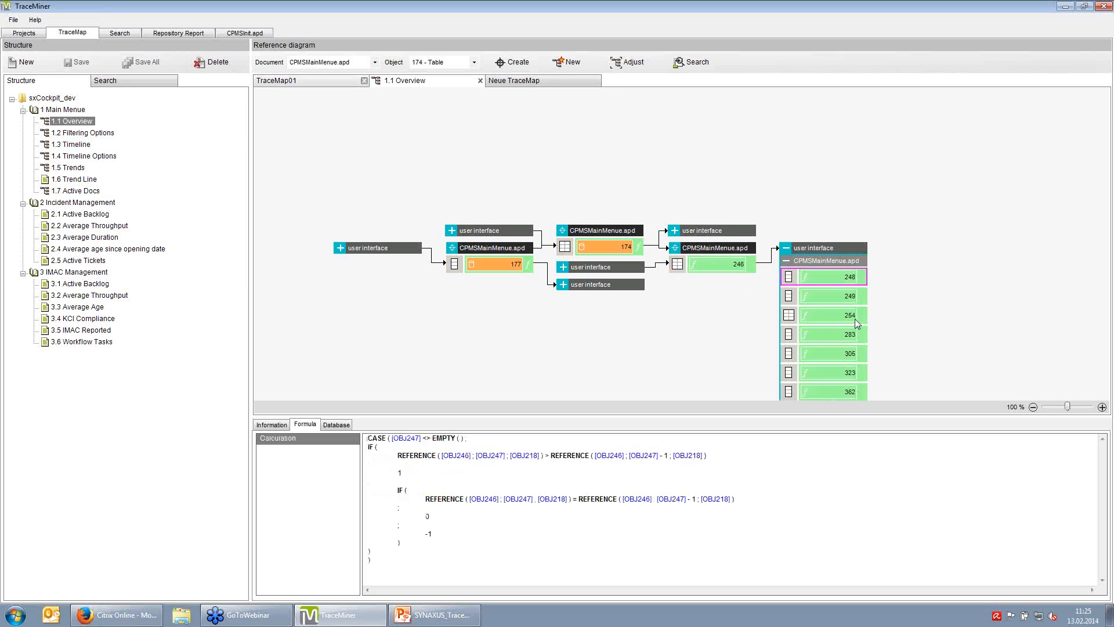
right_click(842, 280)
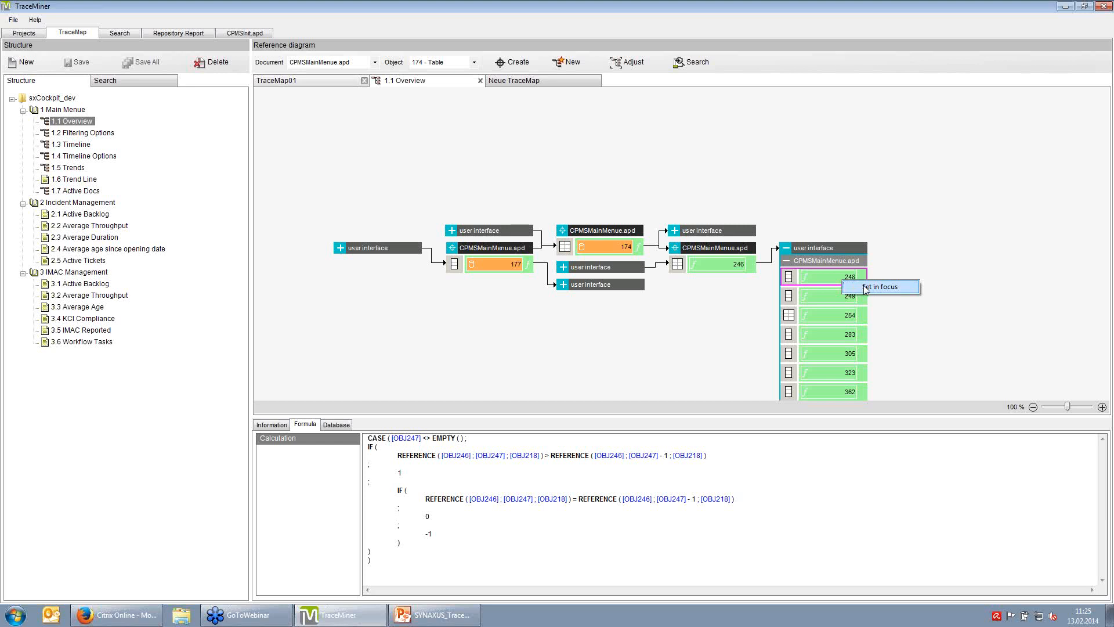
click(865, 287)
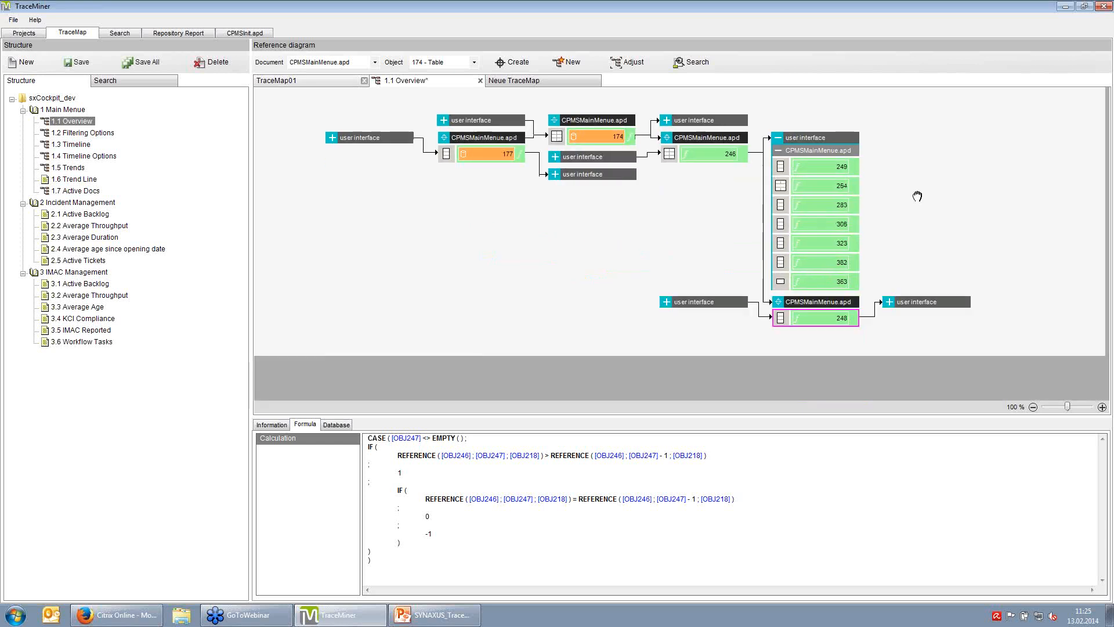
- Adjust the reference diagram to the available view and expand the user interface references leading into object 248, including its CPMSMainMenue.apd group
click(650, 72)
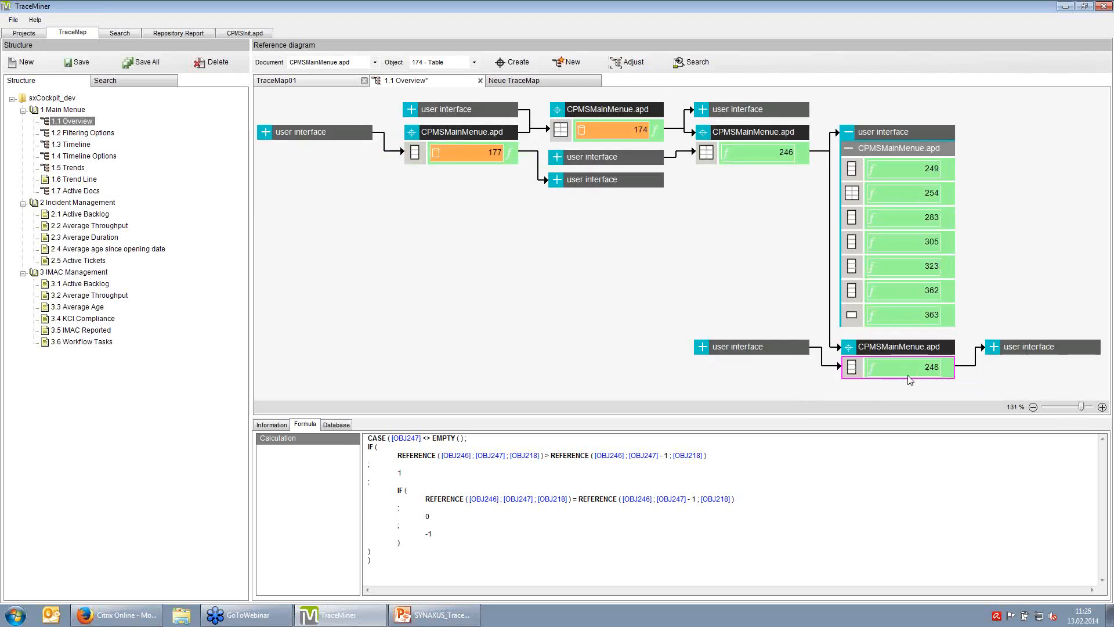
click(703, 348)
click(703, 362)
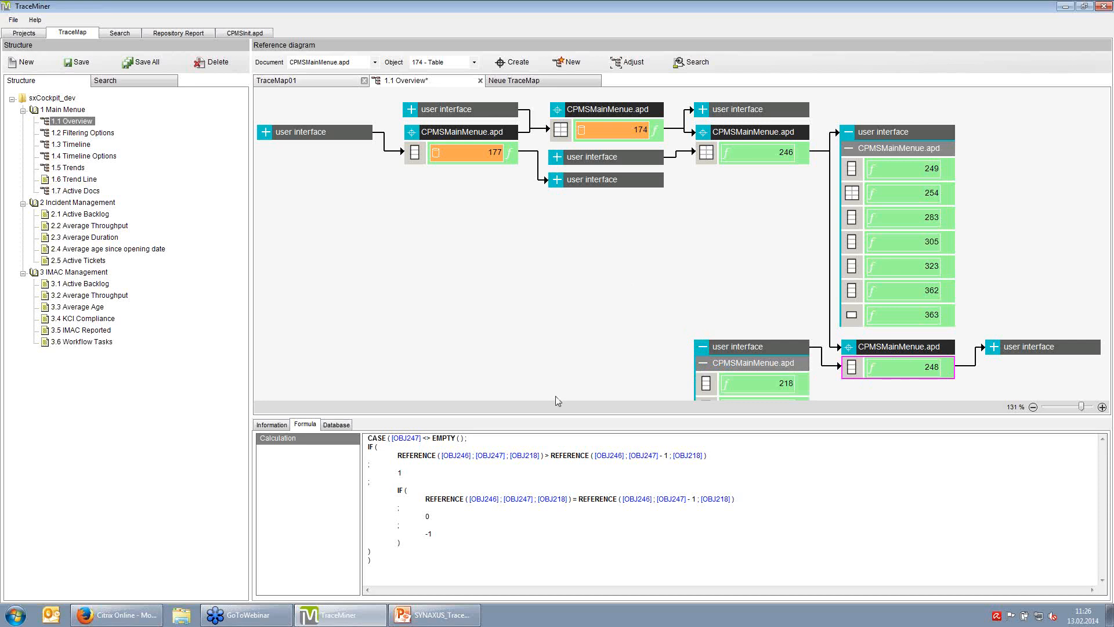
- Show the formula of object 246 and go to the referenced object OBJ174 from within it
click(752, 145)
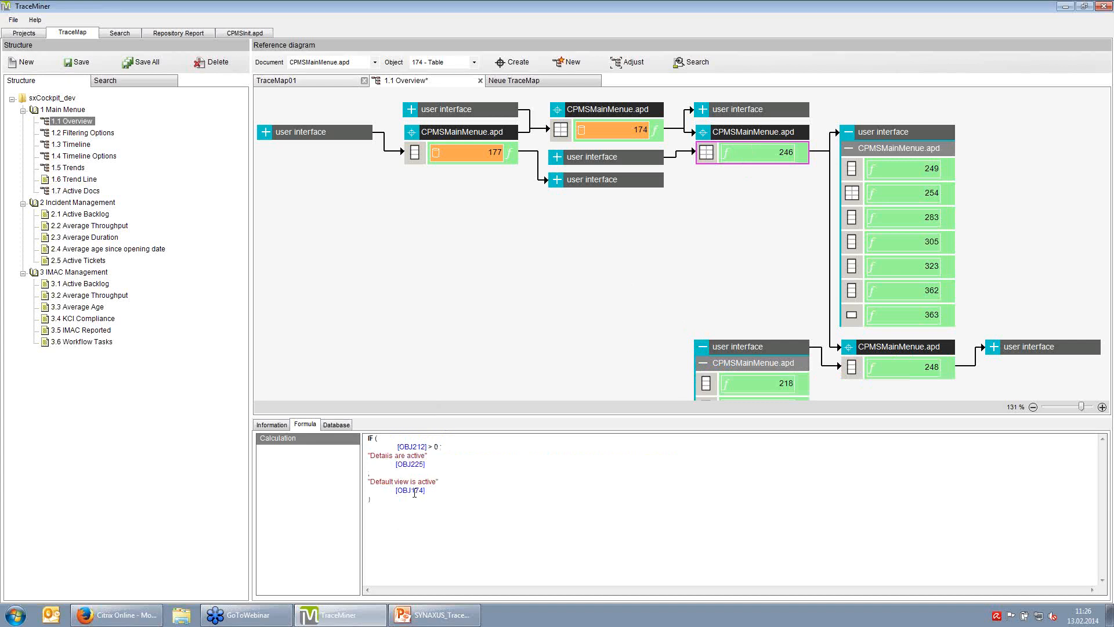
right_click(414, 492)
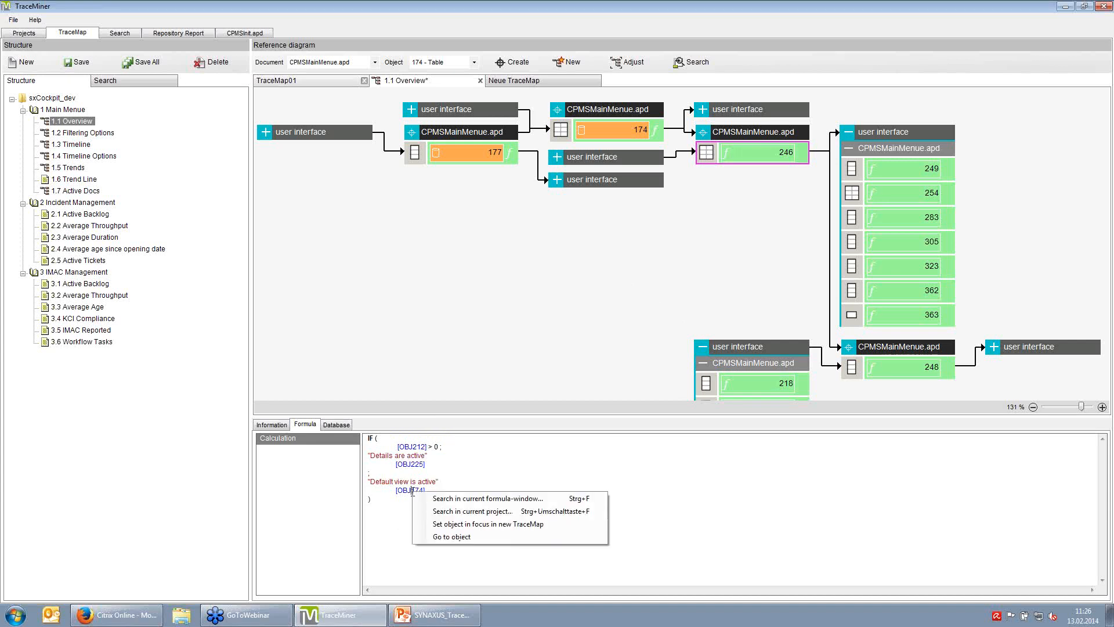
click(445, 537)
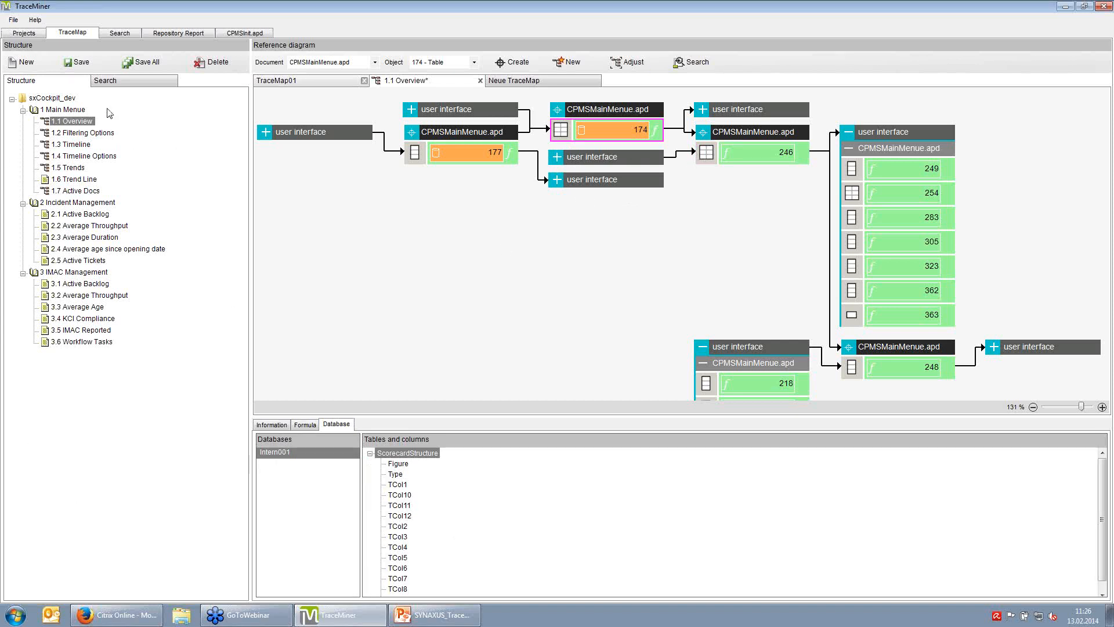
- Search the documentation topics for "time" and return to the project structure
click(118, 85)
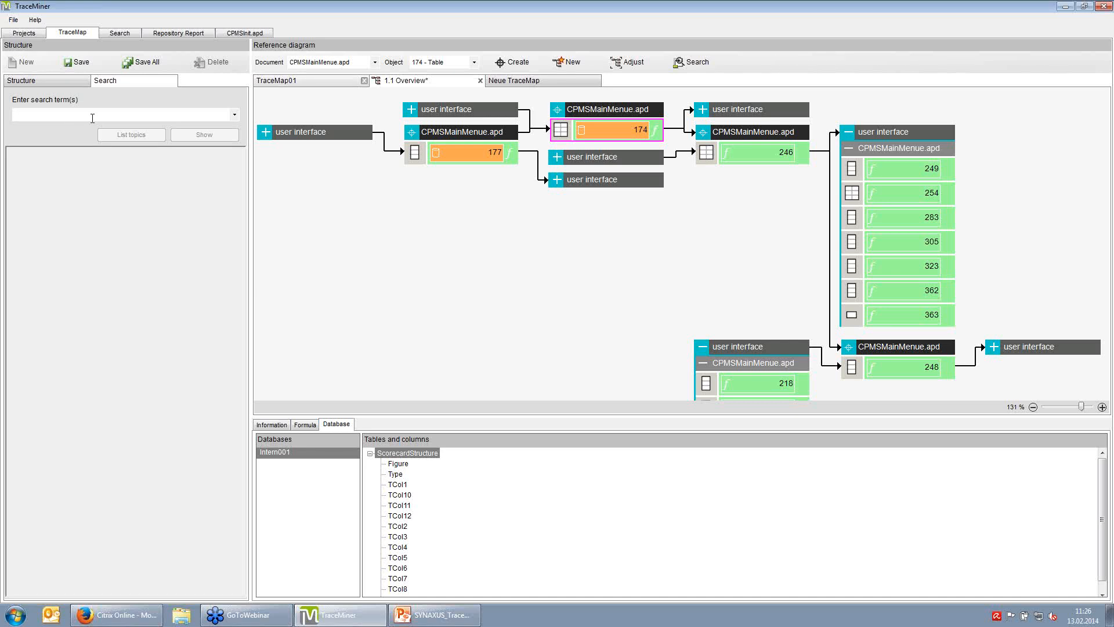
click(92, 118)
text(time)
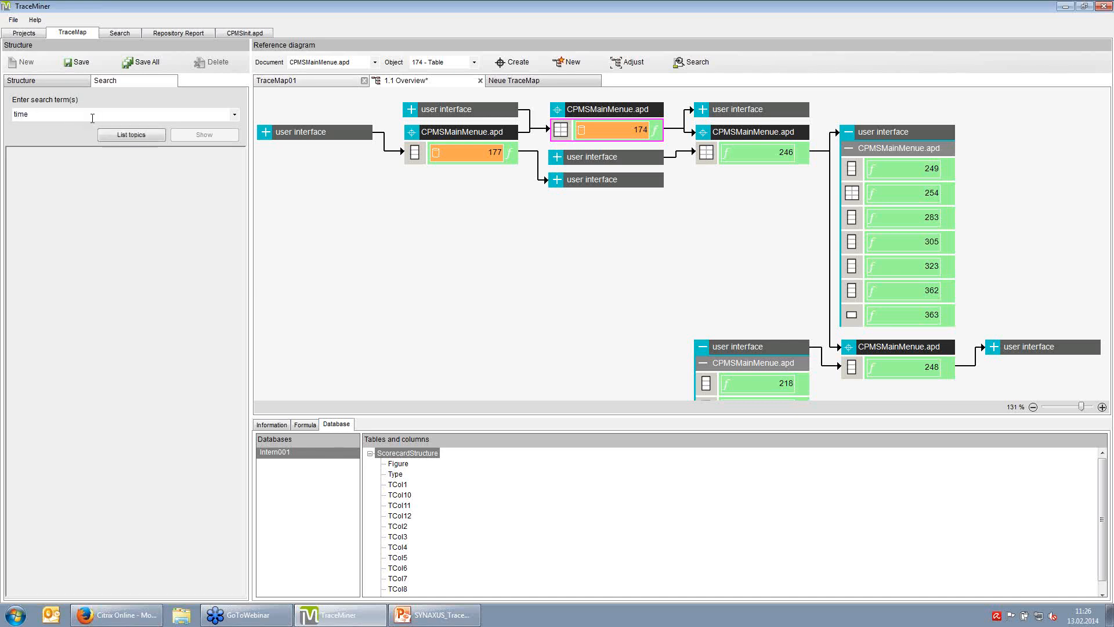
key(Return)
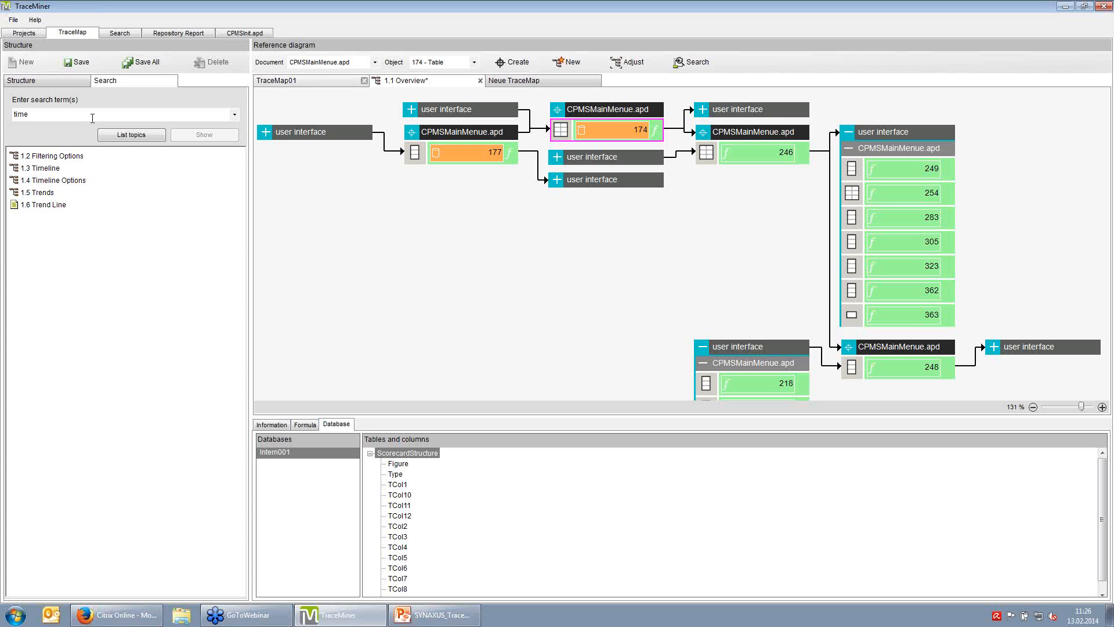
click(41, 82)
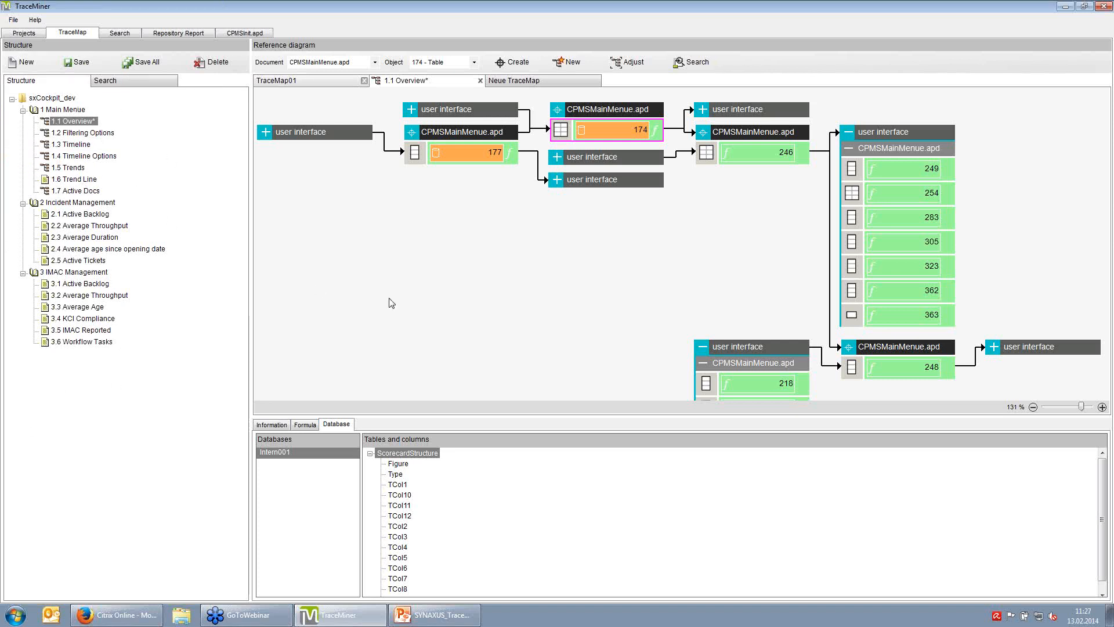
- Show the information text of 1.1 Overview and export the project documentation as a PDF named sxCockpit_webinar
click(272, 425)
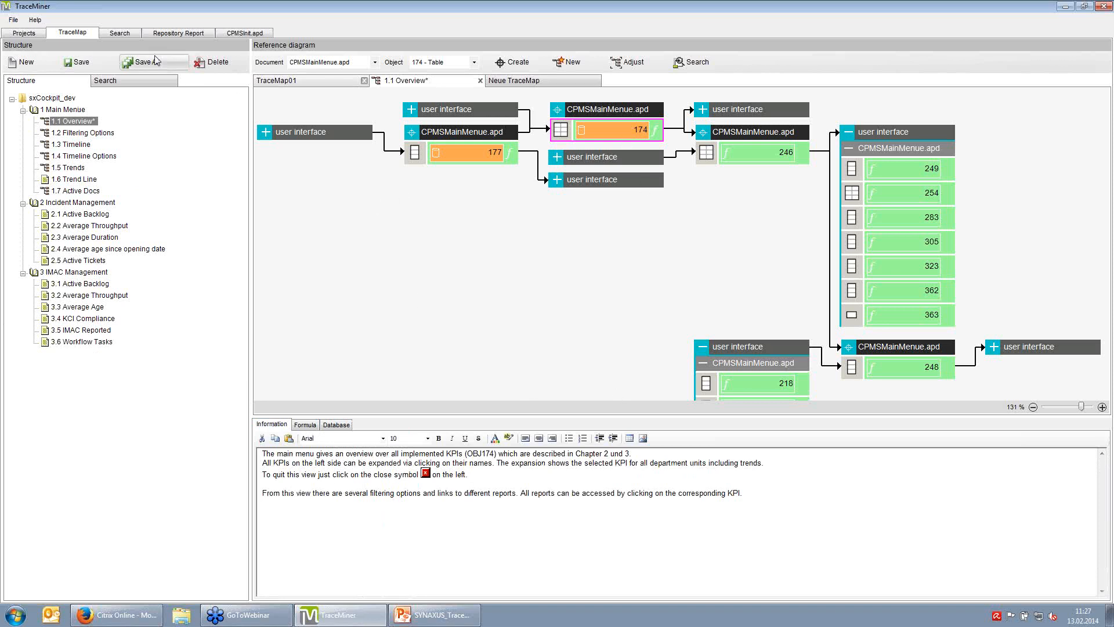
click(13, 19)
mouse_move(40, 74)
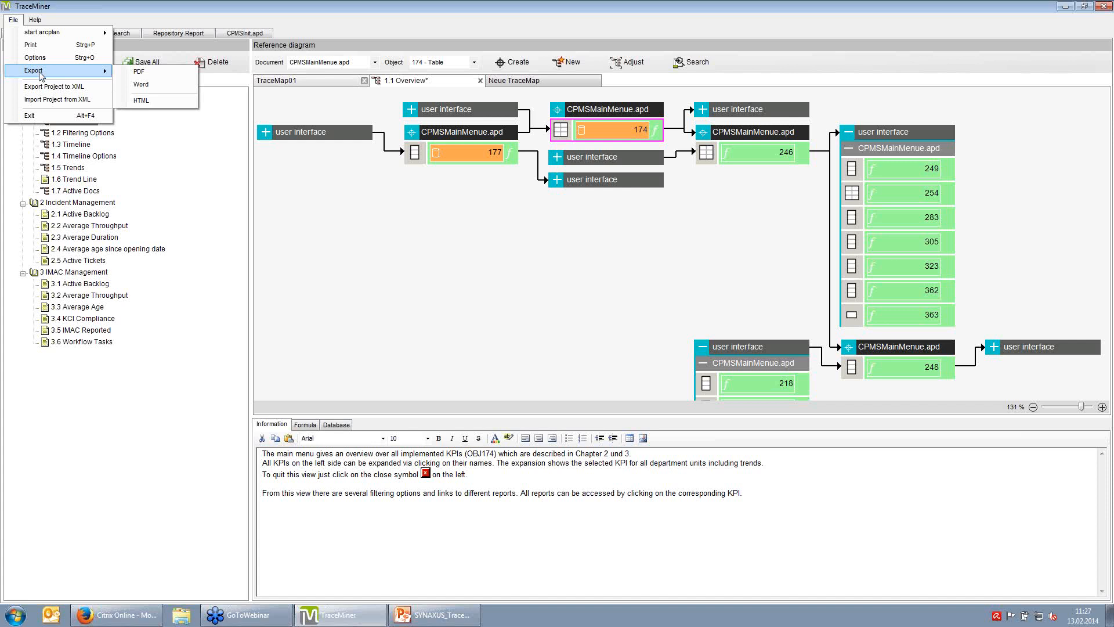
click(122, 72)
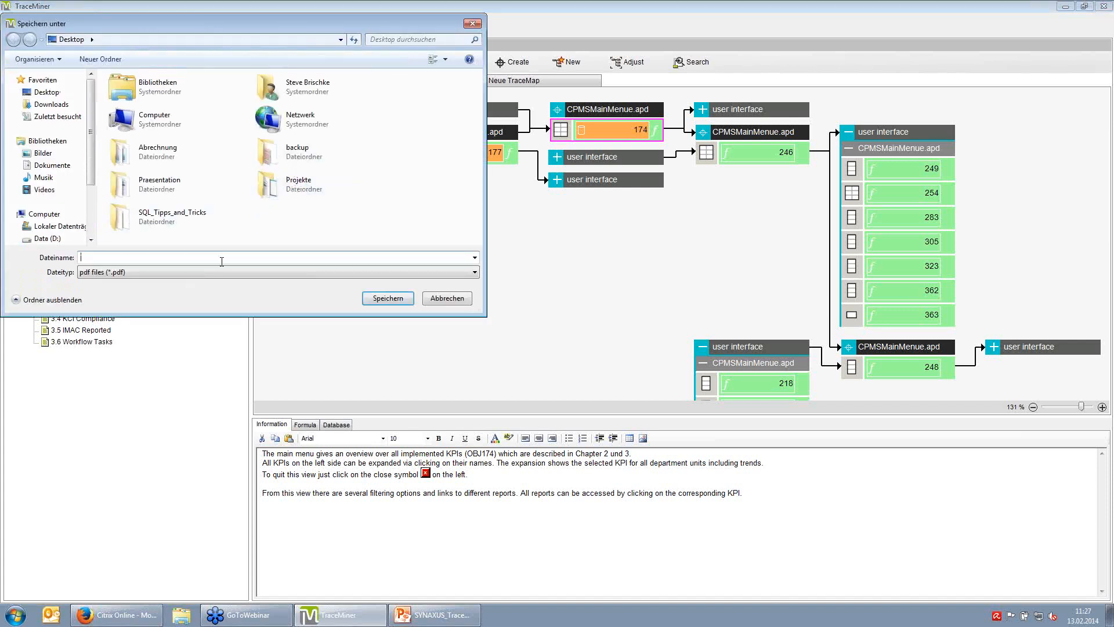
text(sxCockpit_webinar)
key(Return)
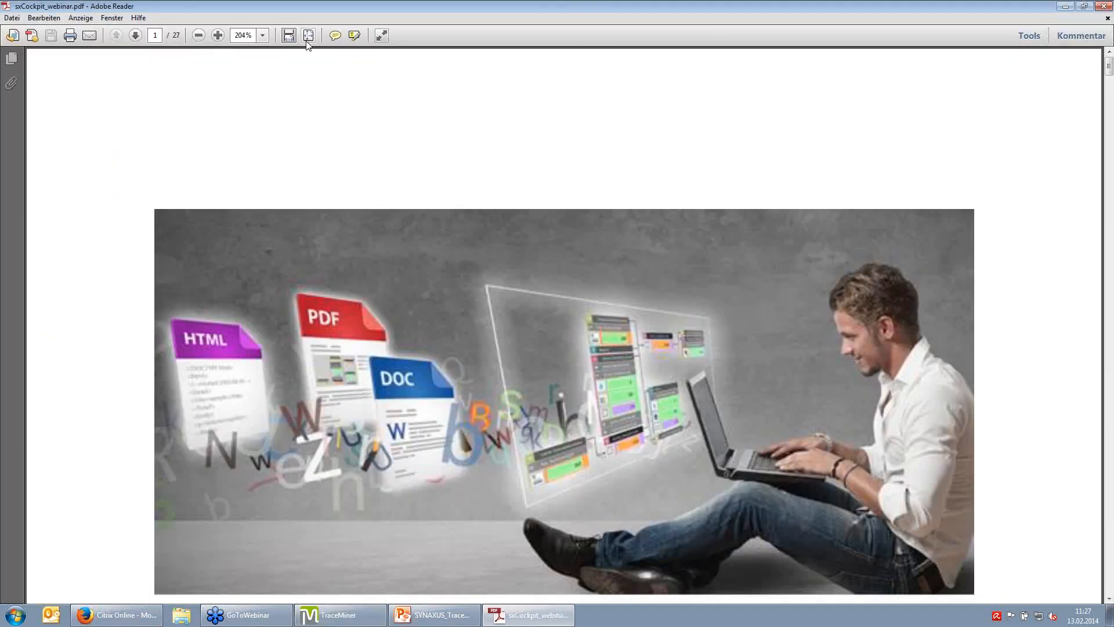
- Fit whole pages of the exported PDF in the window, review it from the cover through the Filtering Options page, and close it
click(308, 37)
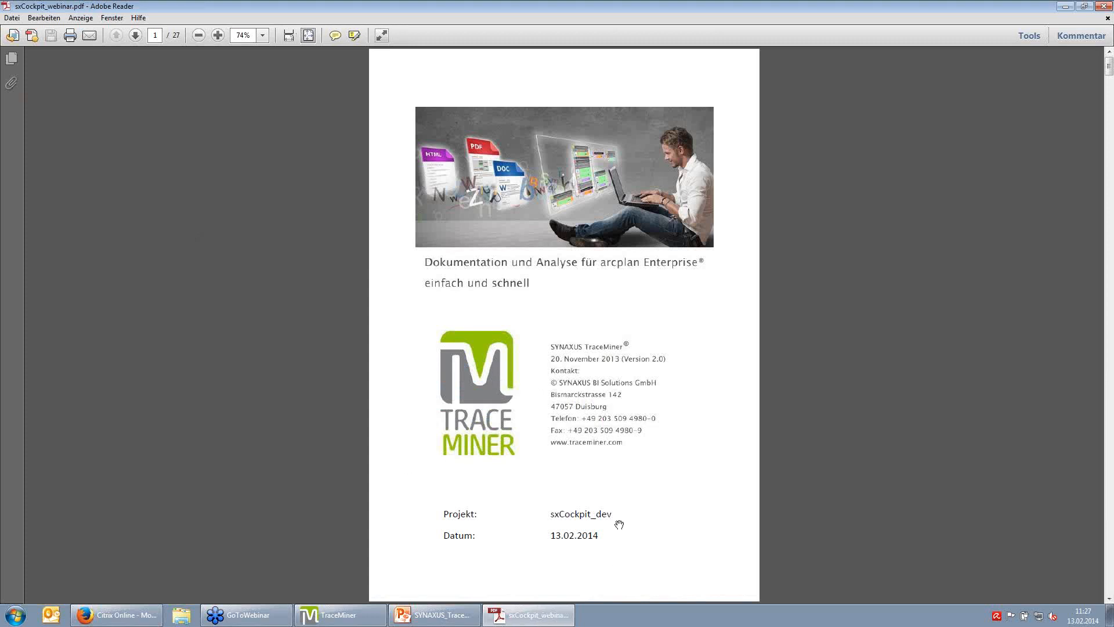
scroll(562, 510, down, 2)
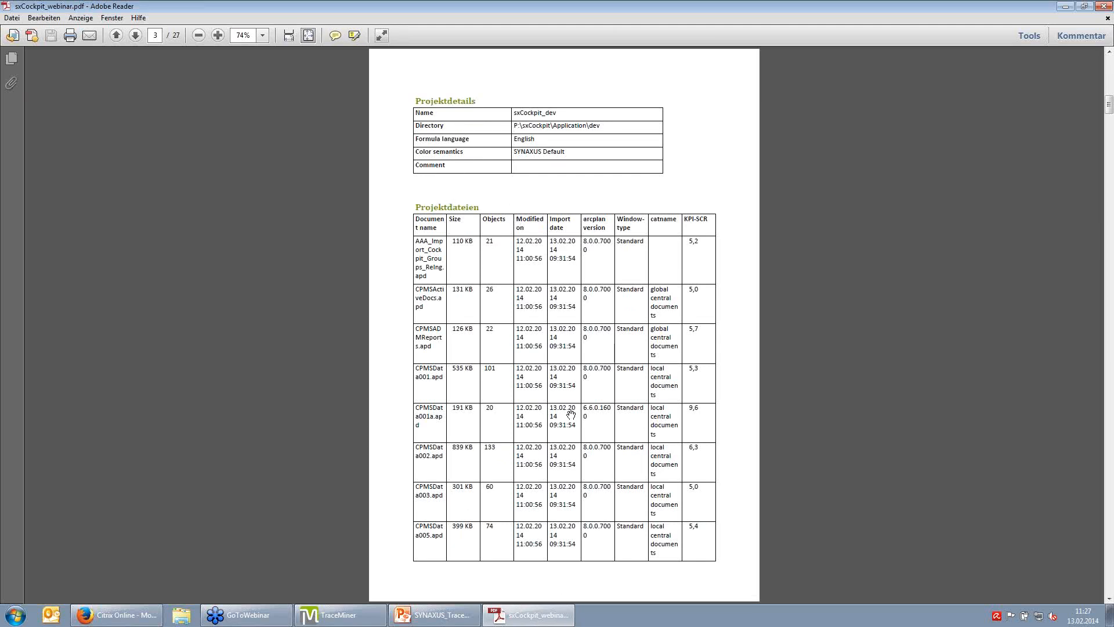
scroll(570, 414, down, 3)
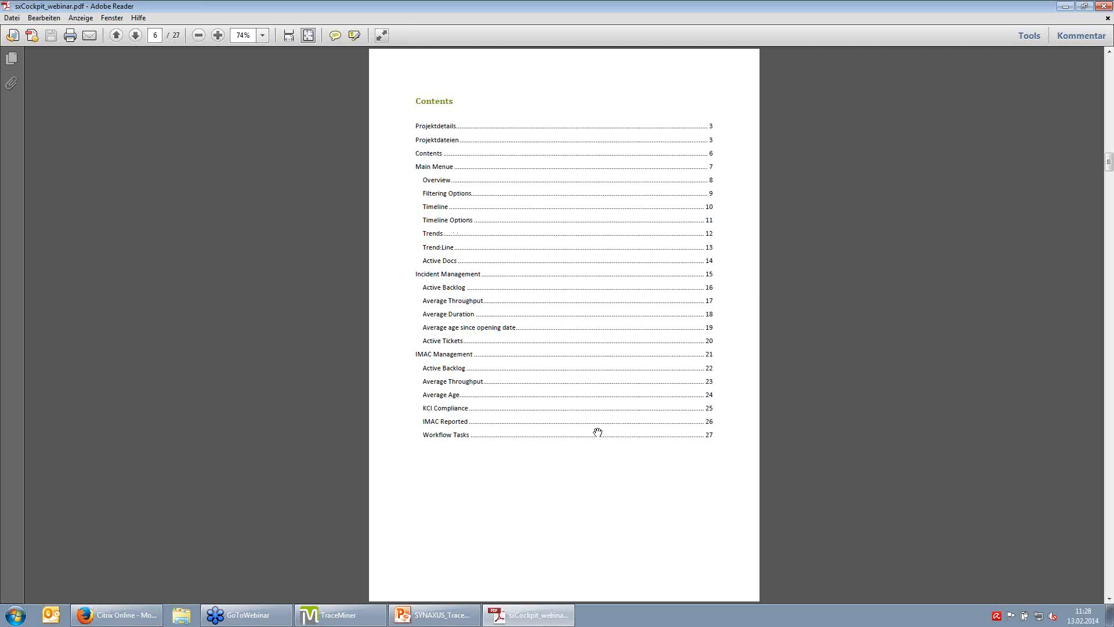
scroll(598, 433, down, 1)
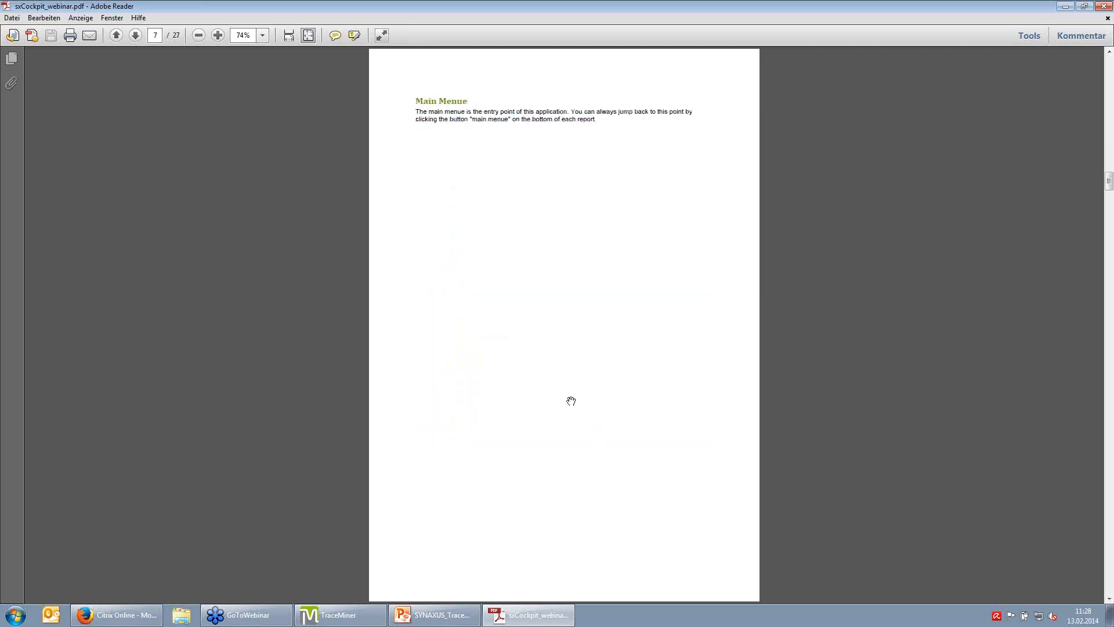
scroll(571, 401, down, 1)
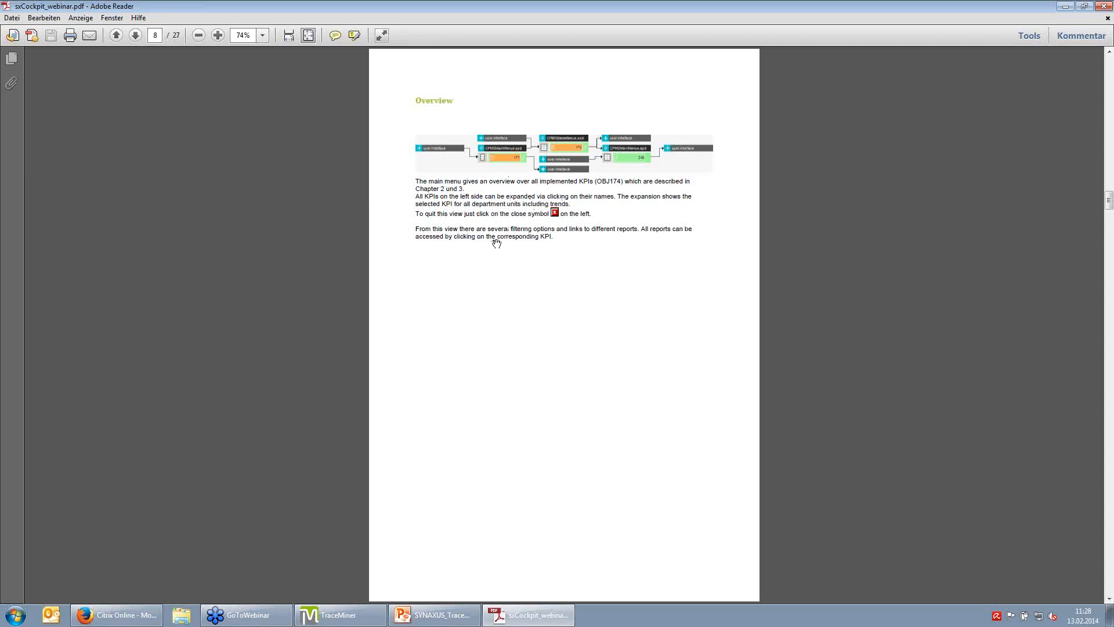
scroll(499, 244, down, 1)
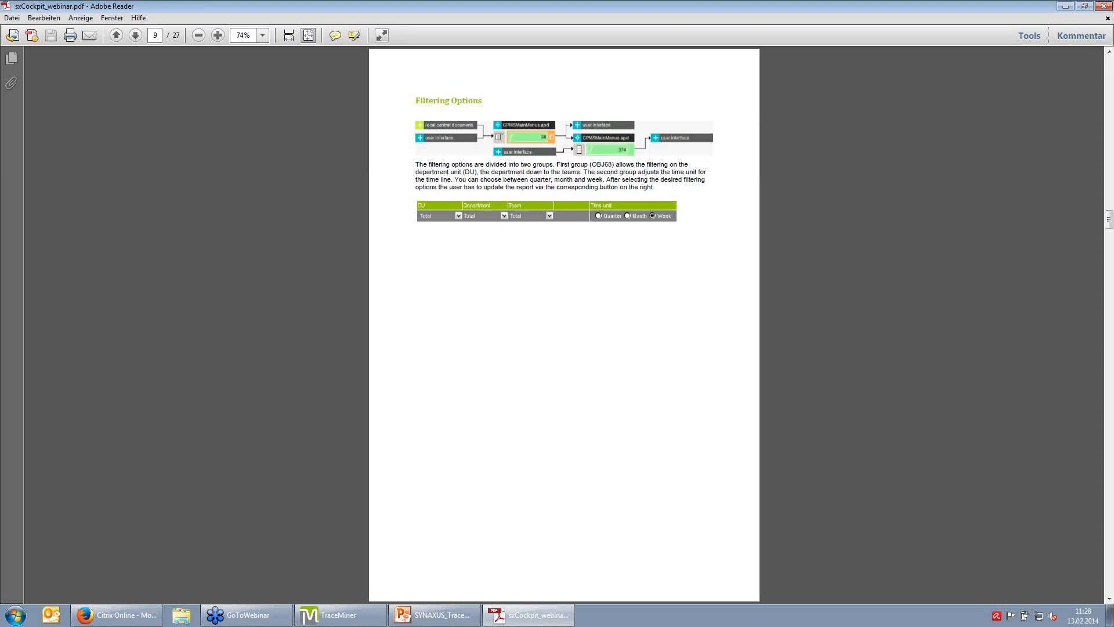
click(1103, 7)
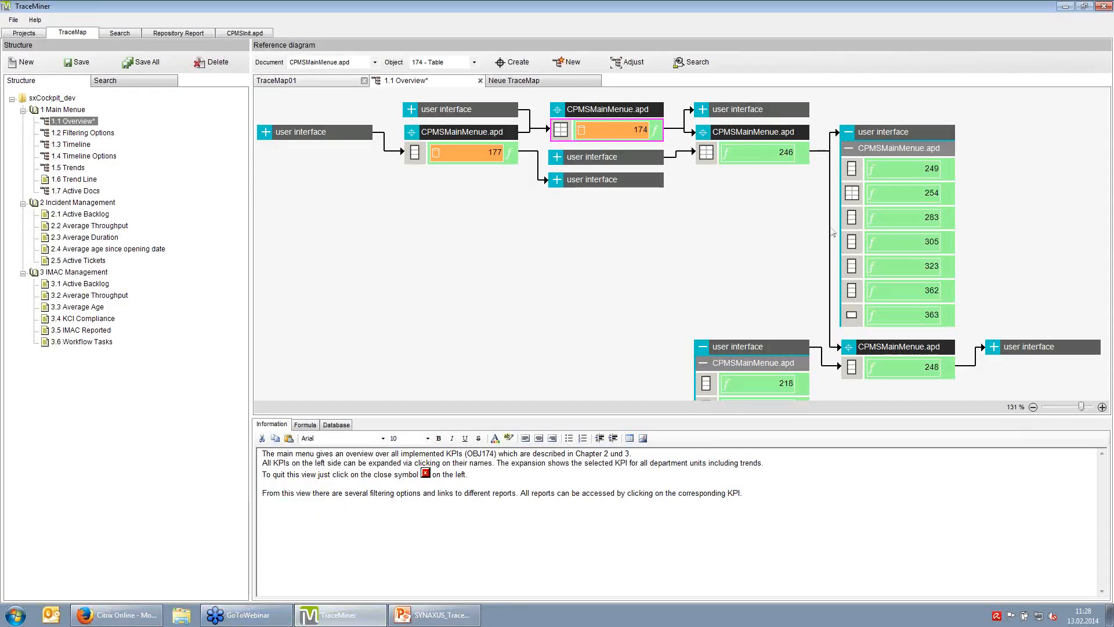
- Switch to the PowerPoint presentation, start the slide show from the current TraceMap slide and advance to the Search features slide
click(421, 618)
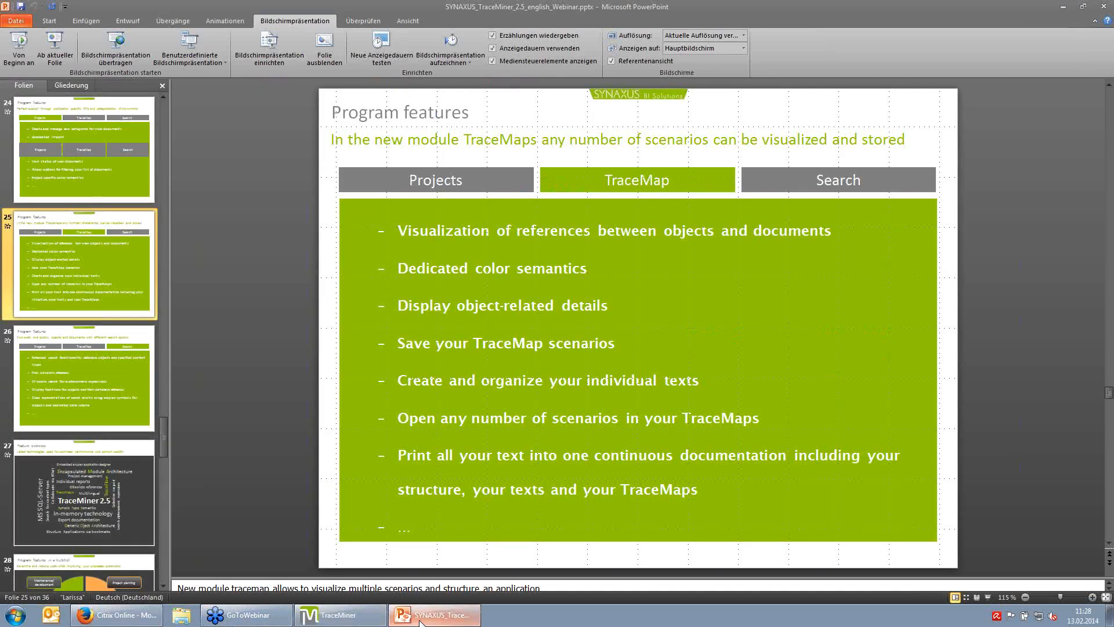
key(shift+F5)
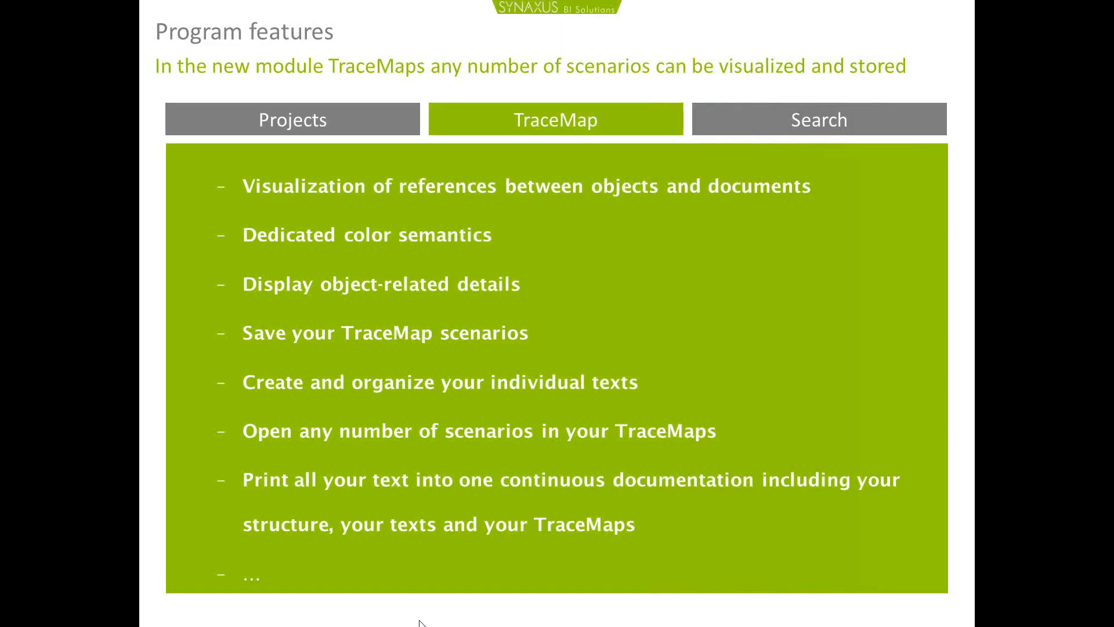
key(Right)
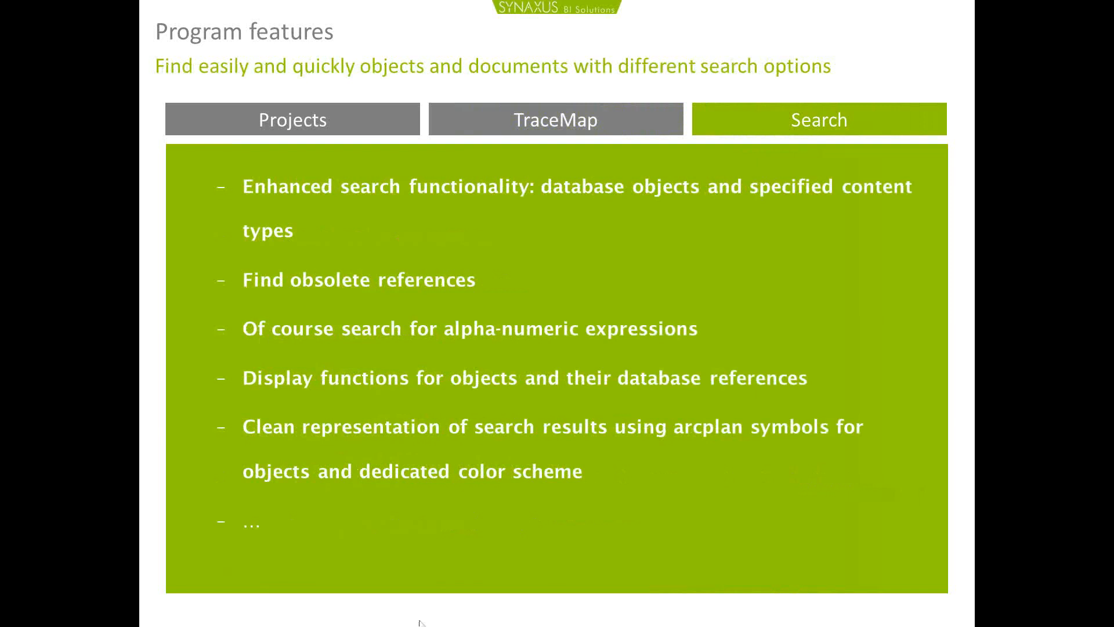